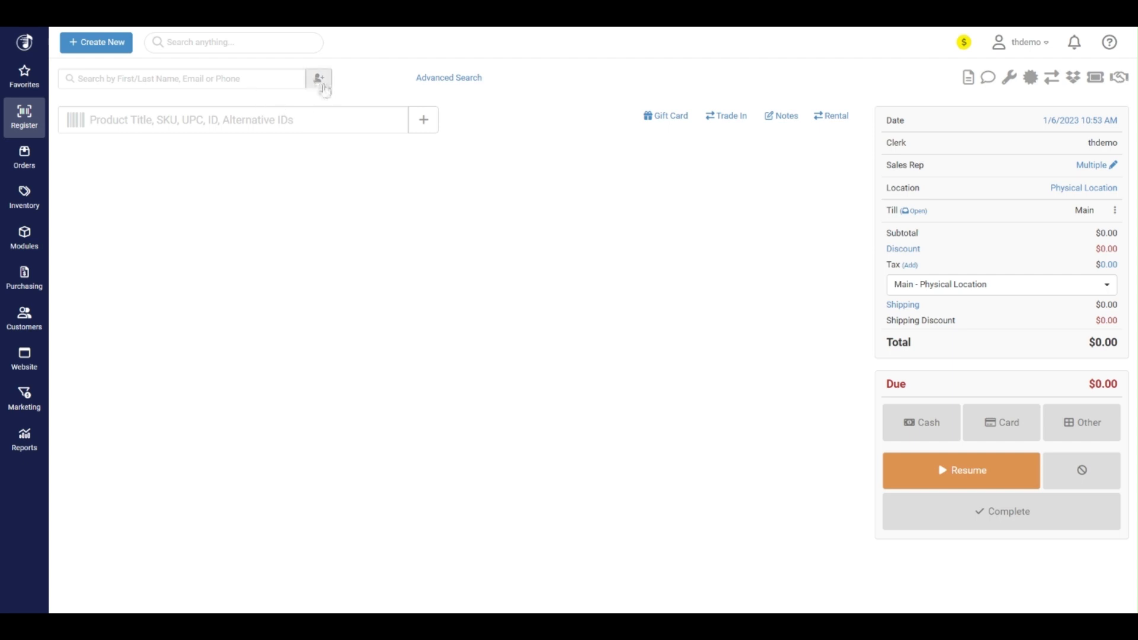
Step: View the blank new-customer form with its contact and billing fields, and leave it without saving
left_click(320, 83)
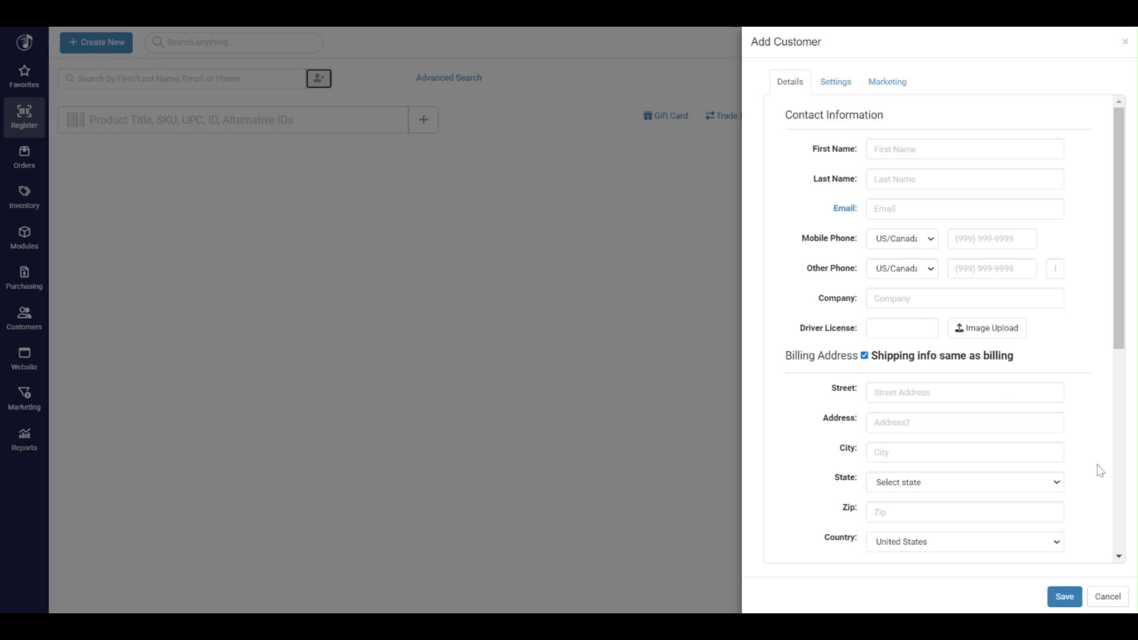
left_click(1092, 600)
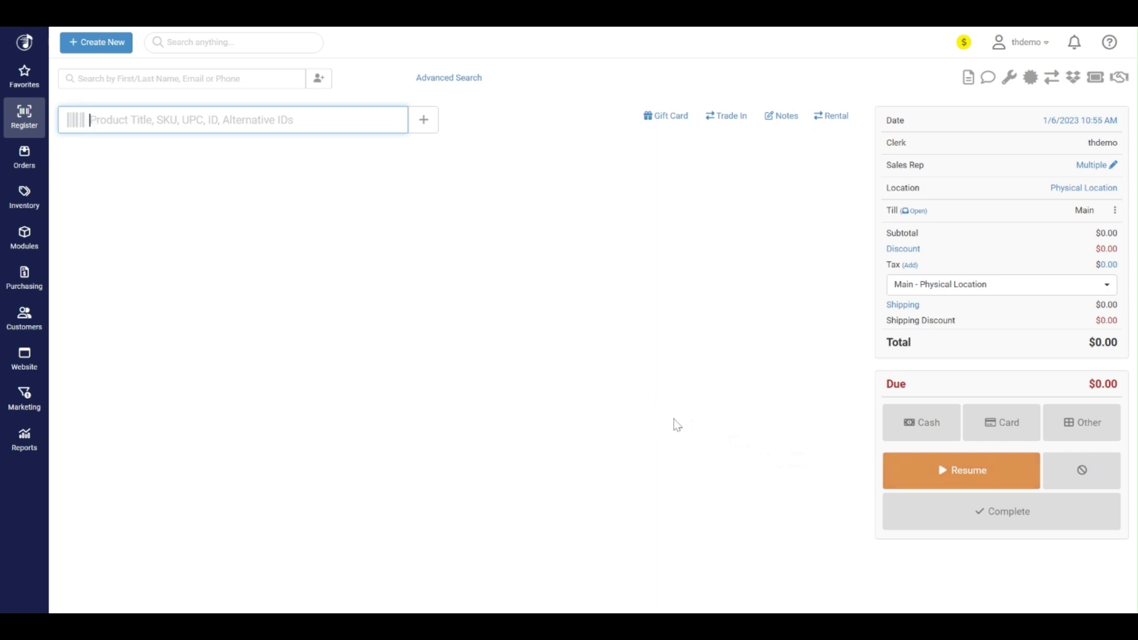
Step: Attach the existing customer to the sale by name search and add the TAMA Woodworks Poplar Snare Drum
left_click(110, 83)
type("mck")
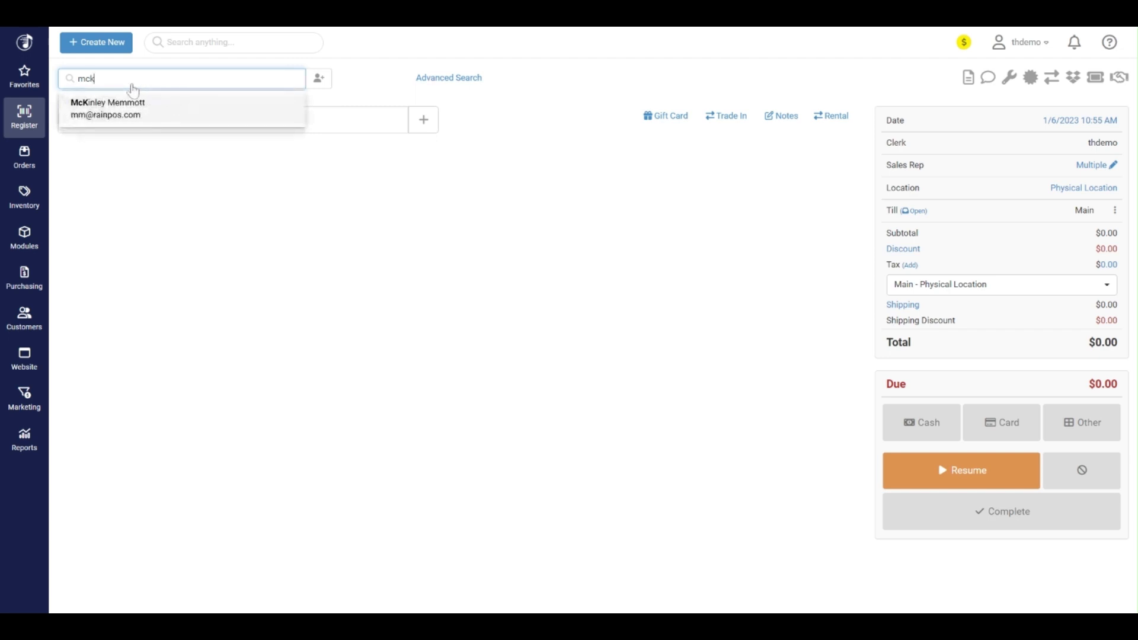
left_click(156, 111)
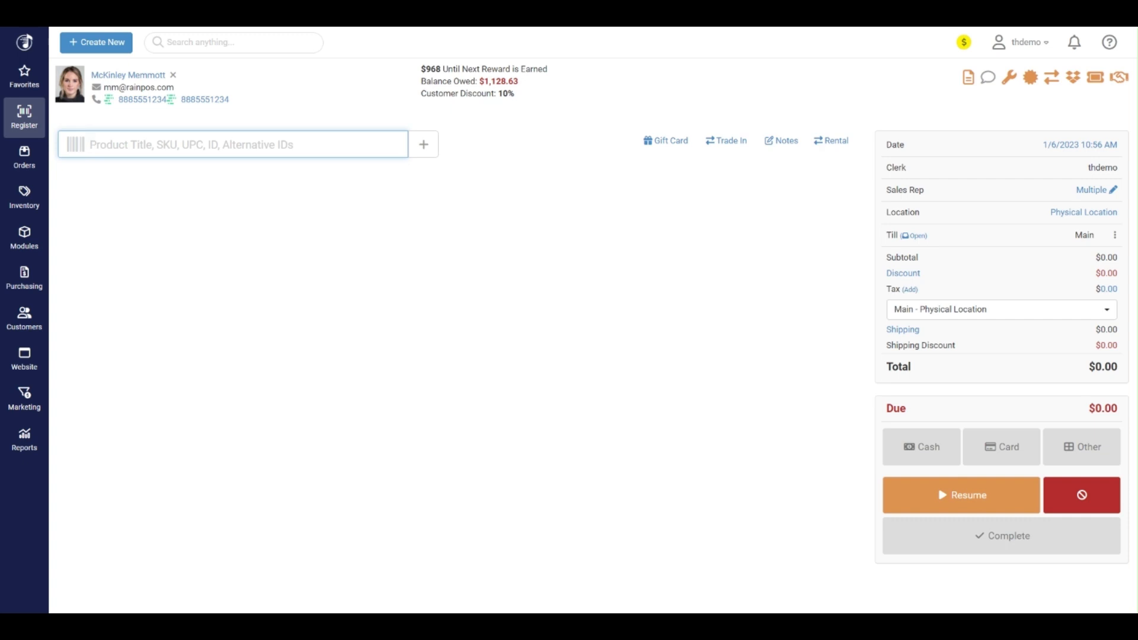
type("tama")
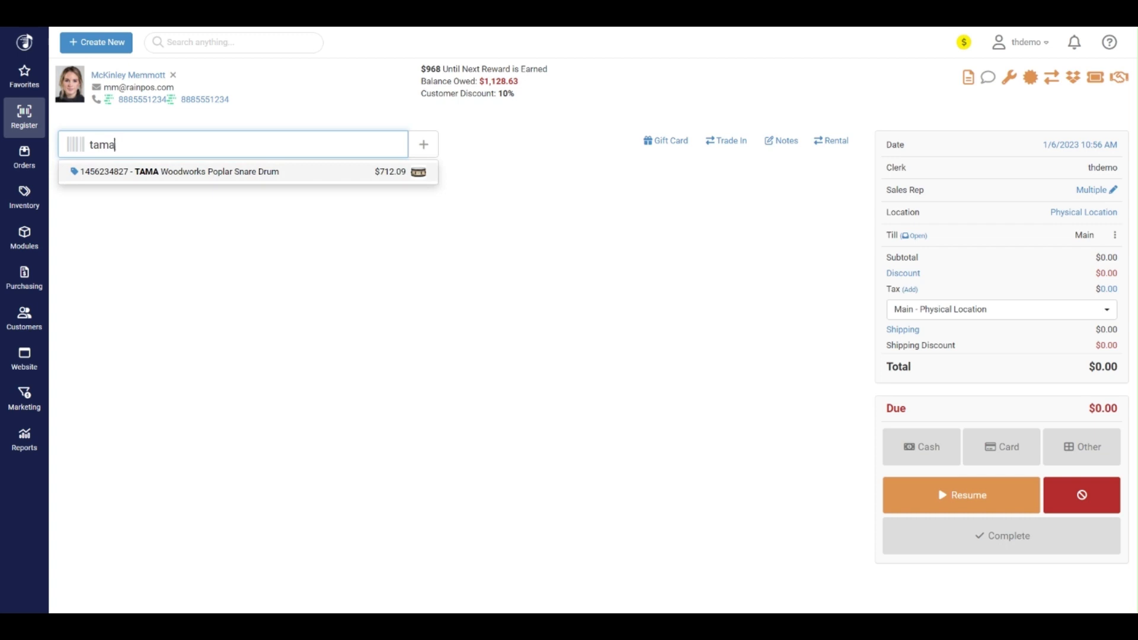
left_click(220, 179)
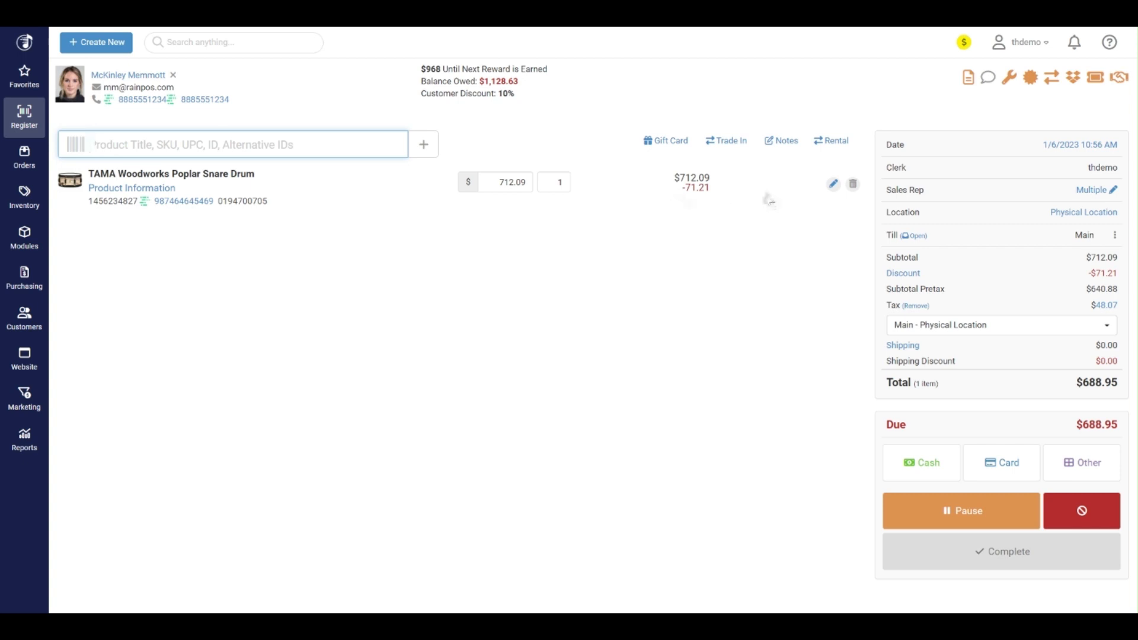
Step: Review the snare drum's line-edit options and the discount settings for the entire sale without changing anything
left_click(834, 186)
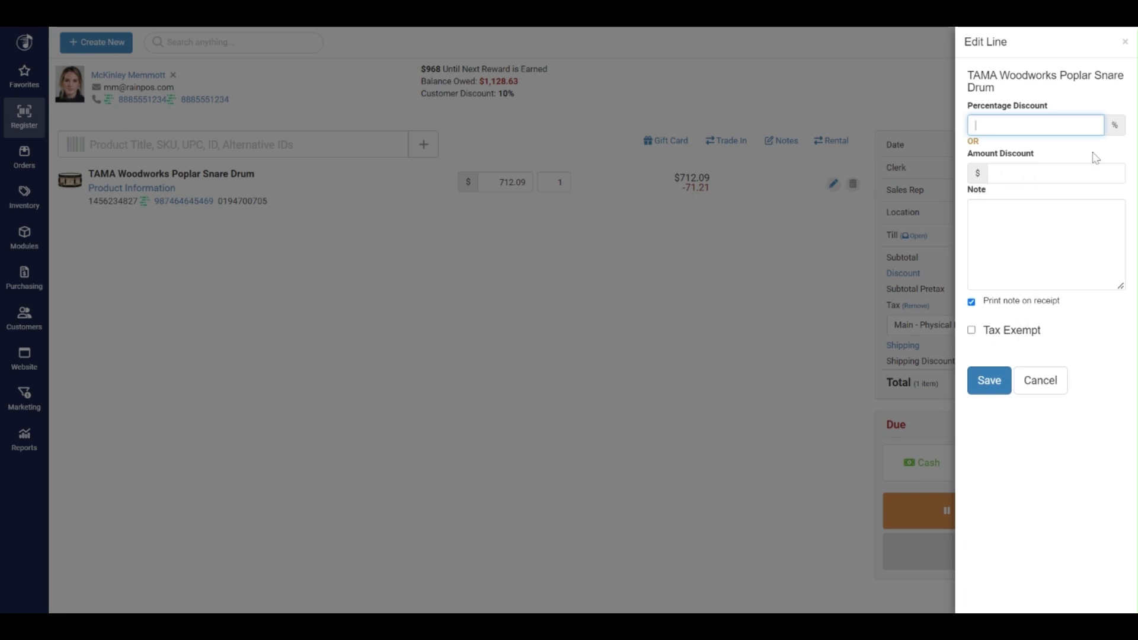
left_click(1126, 43)
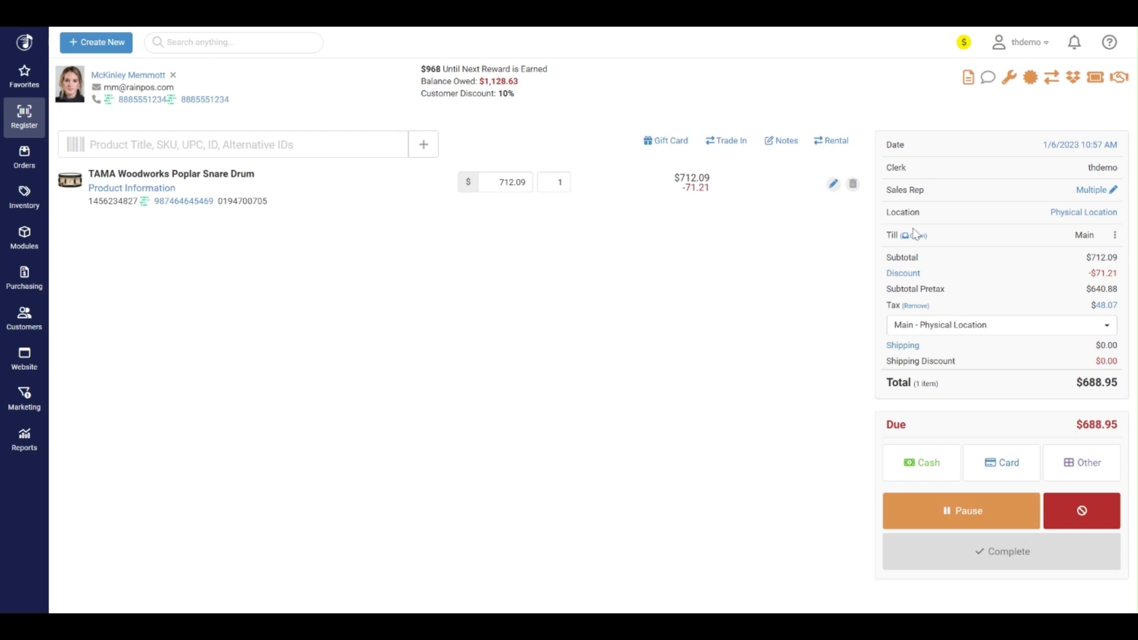
left_click(906, 274)
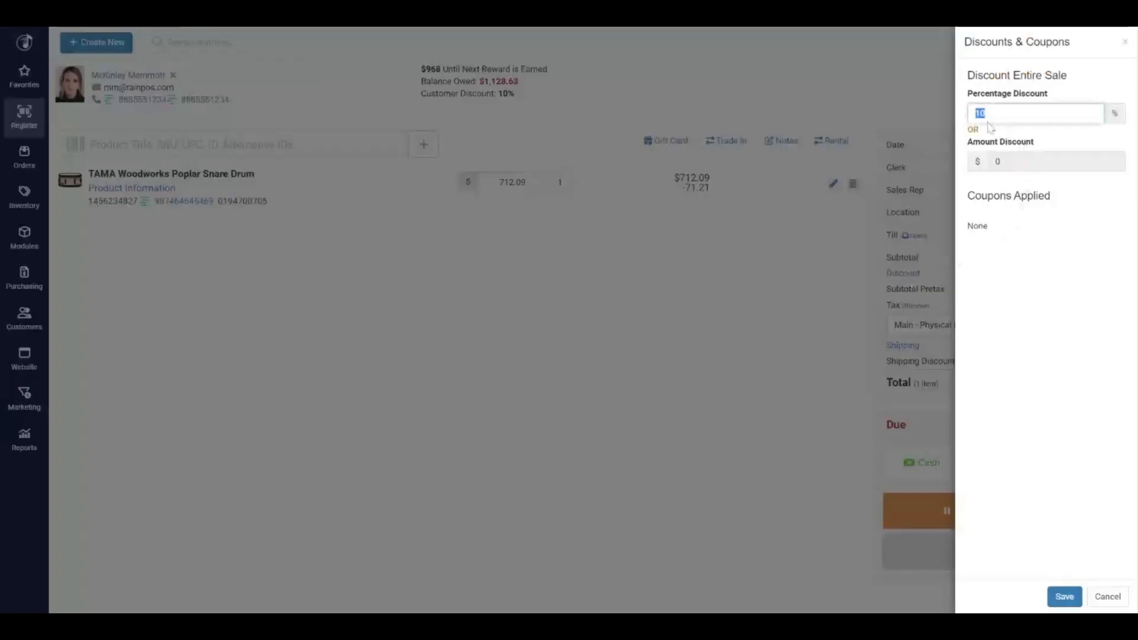
left_click_drag(969, 75, 1085, 75)
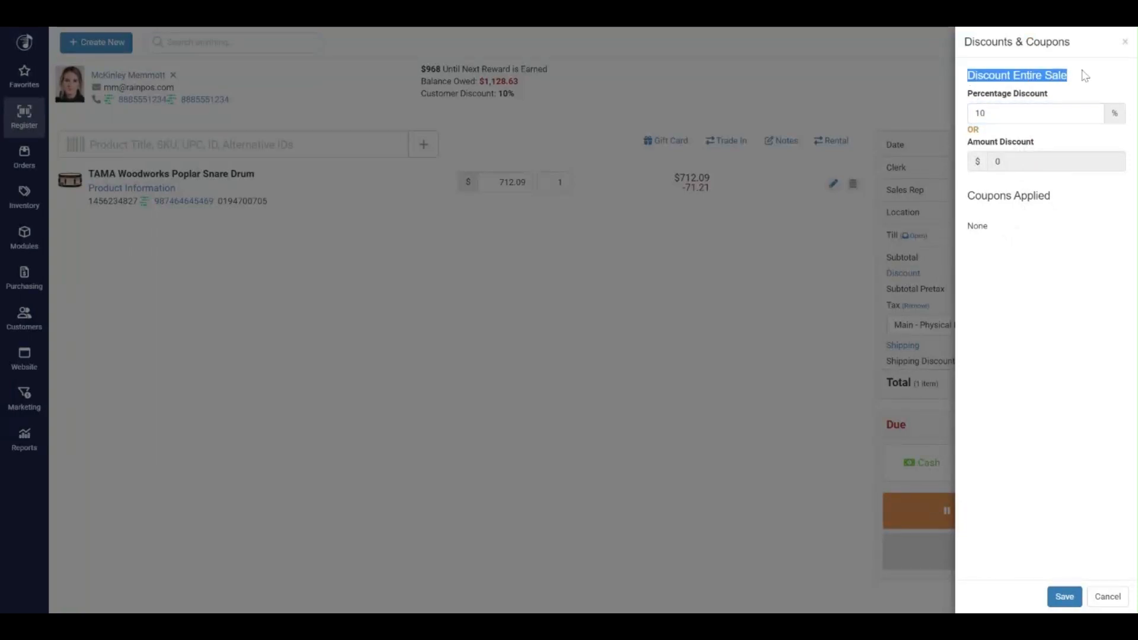
left_click(1075, 228)
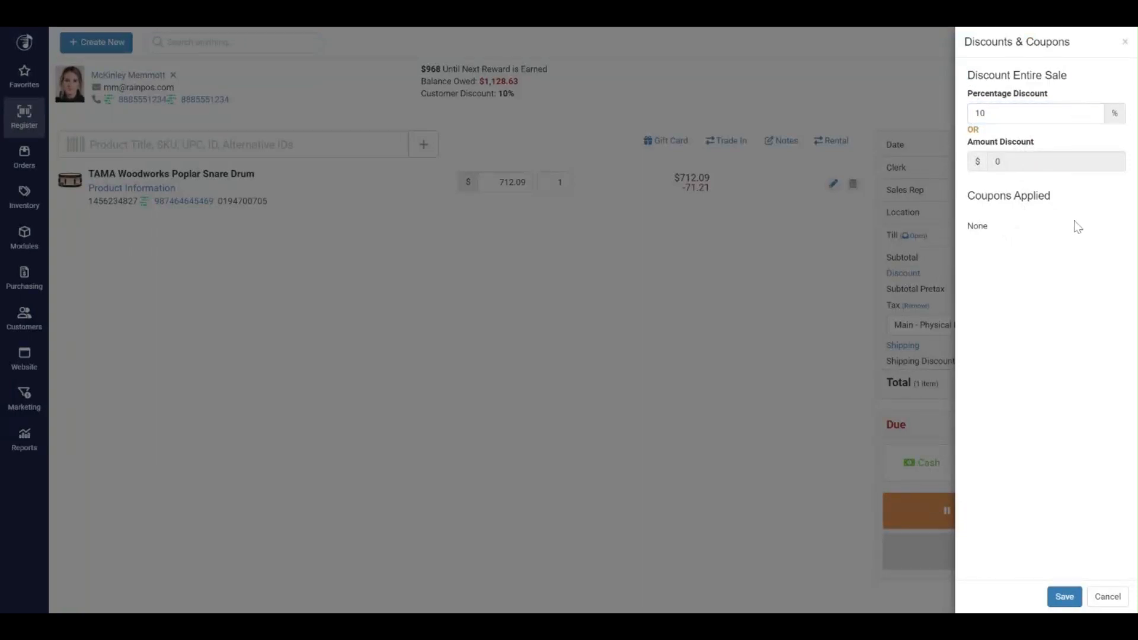
left_click(1124, 47)
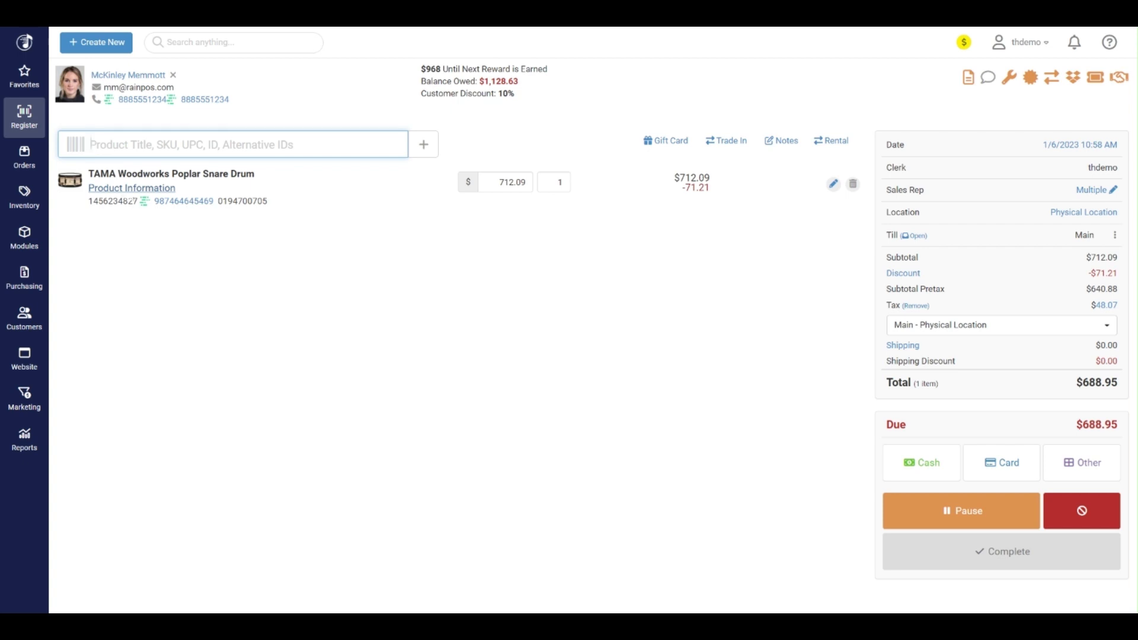
Step: Examine the snare drum's product information and the list of available payment options
left_click(124, 188)
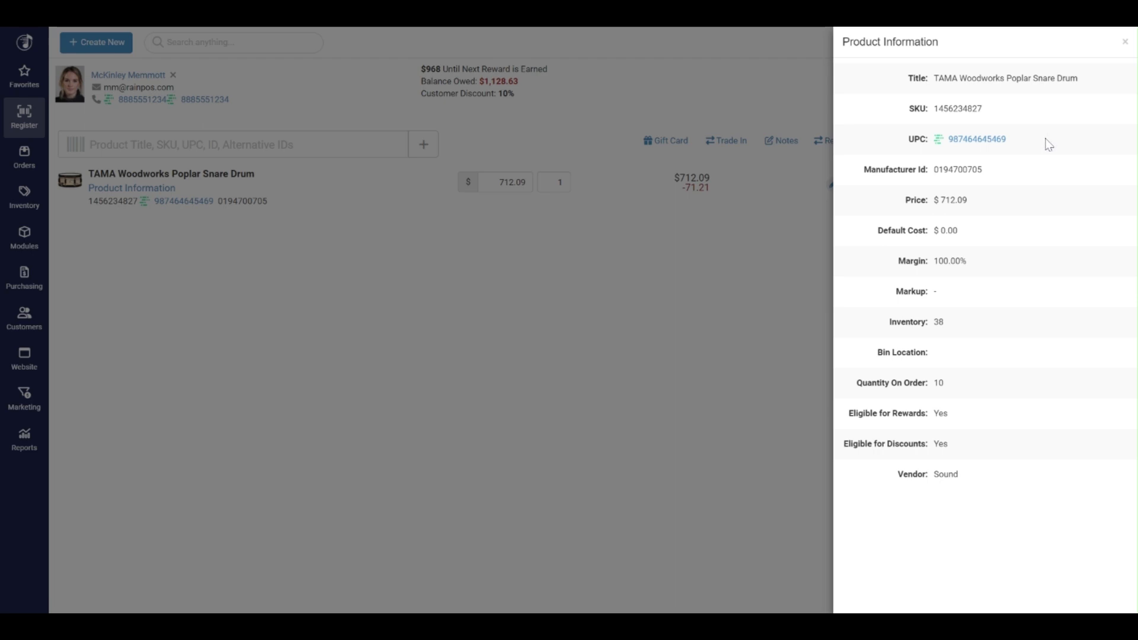
left_click(1125, 43)
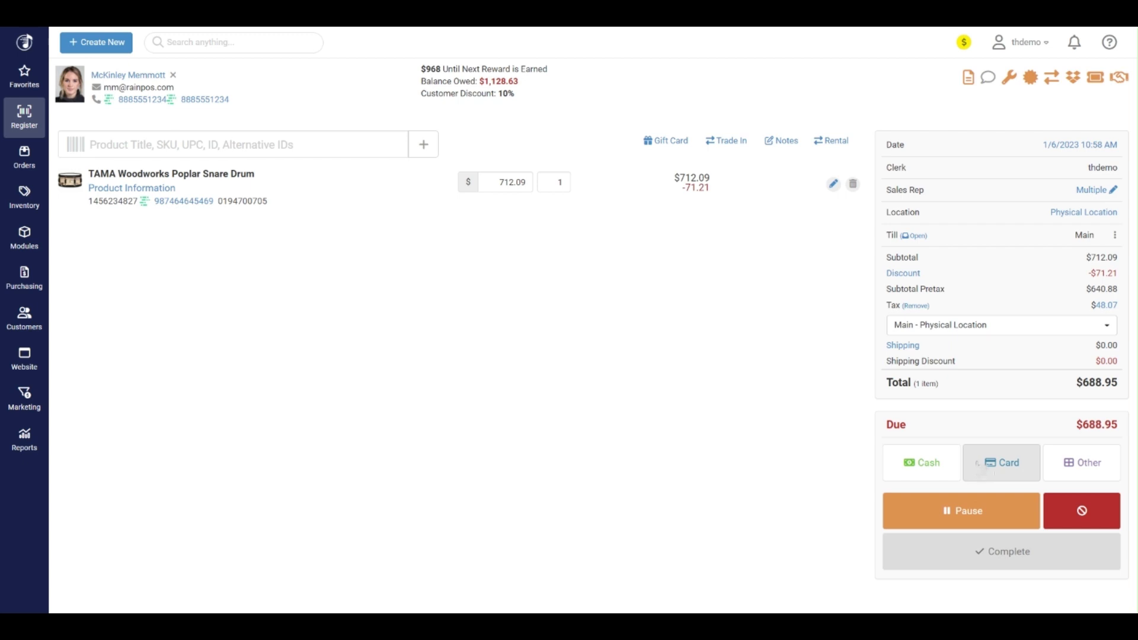
left_click(1084, 478)
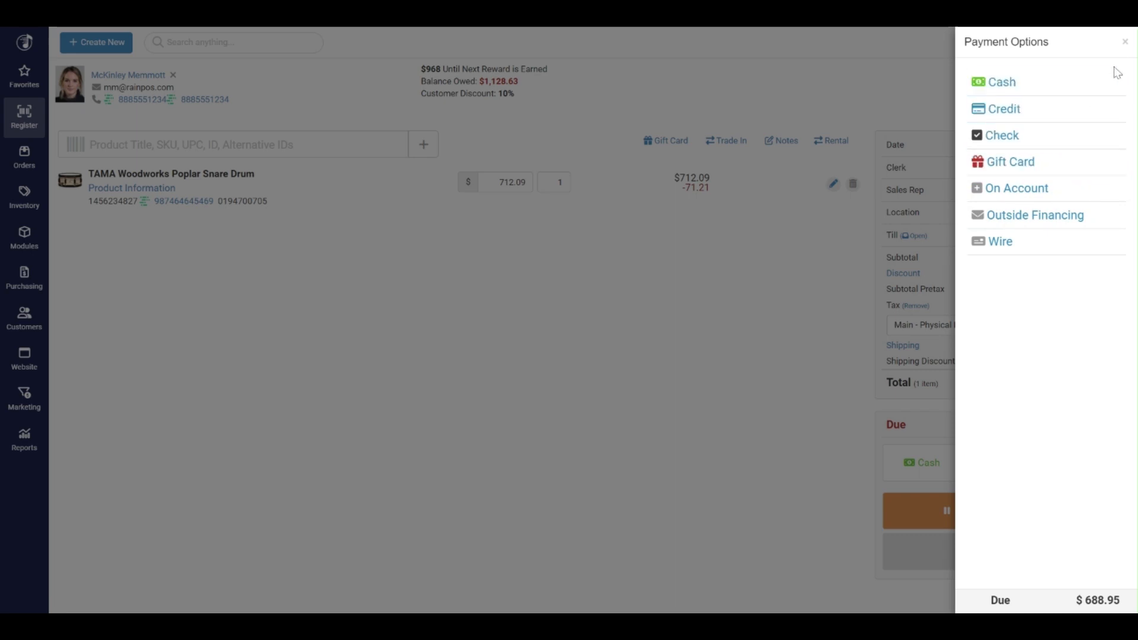
left_click(1126, 42)
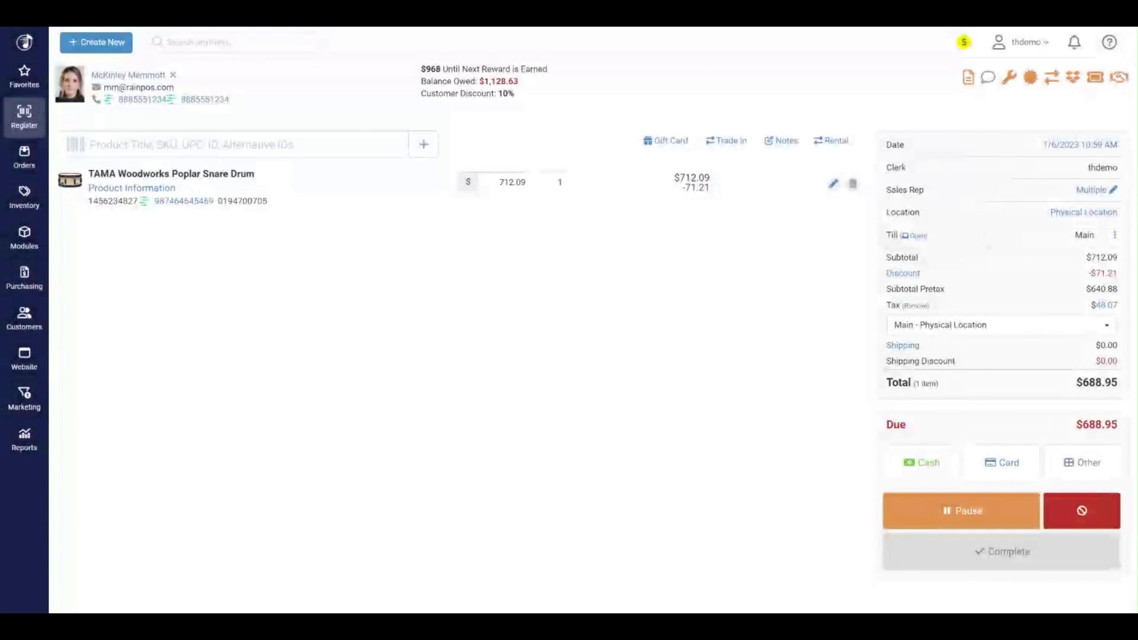
Step: Record a cash payment for the exact amount due, $688.95, and complete the sale
left_click(926, 471)
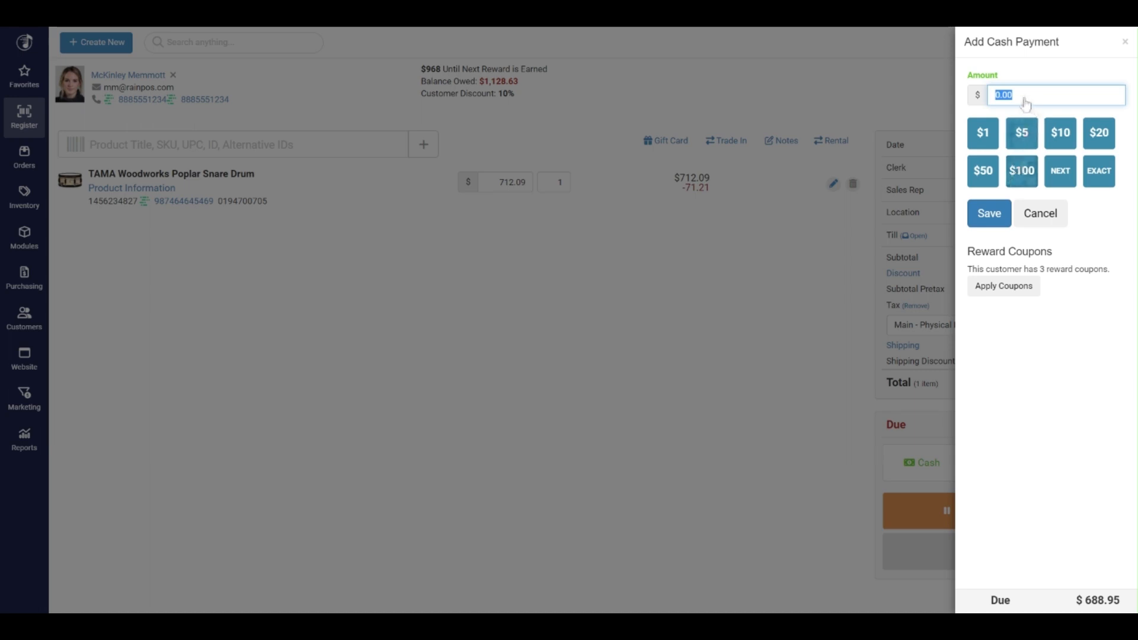
left_click(1100, 172)
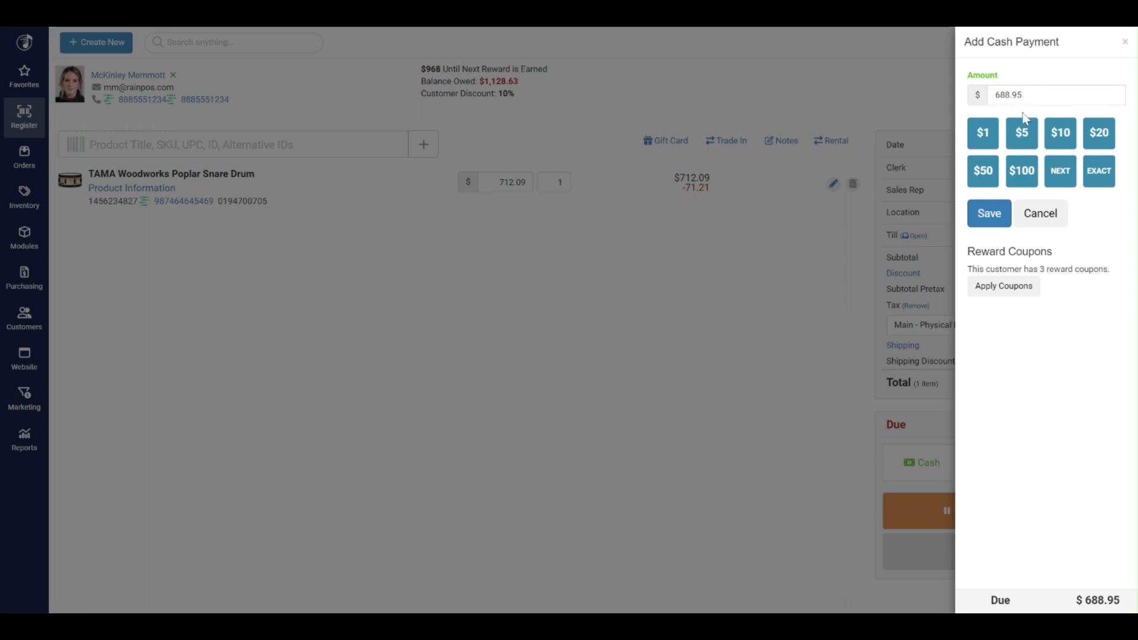
left_click(990, 214)
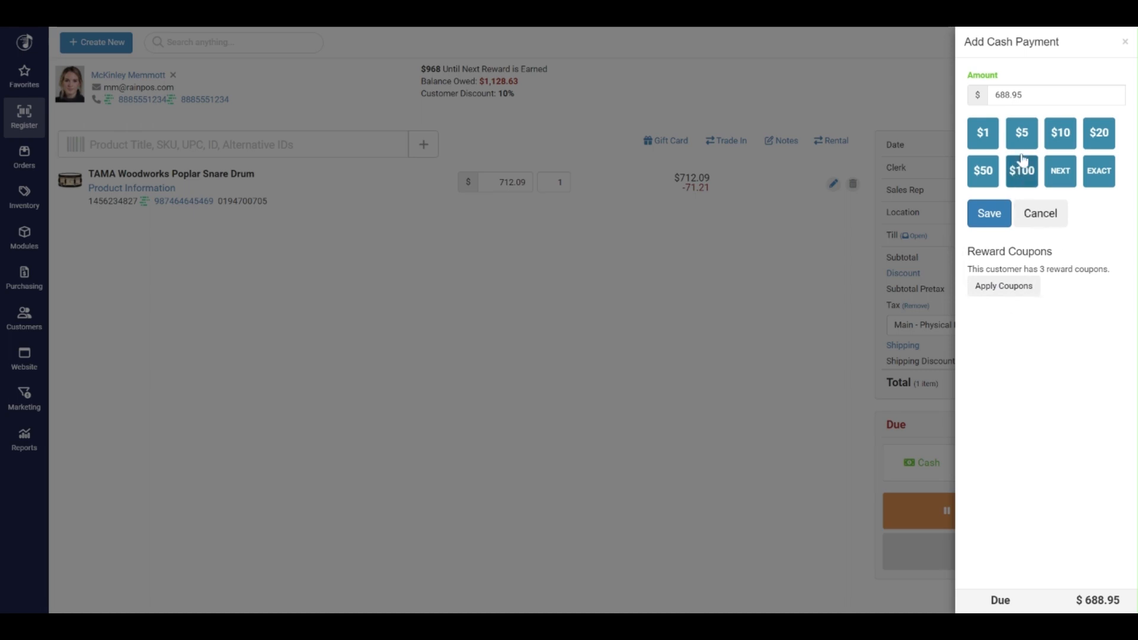
left_click(981, 217)
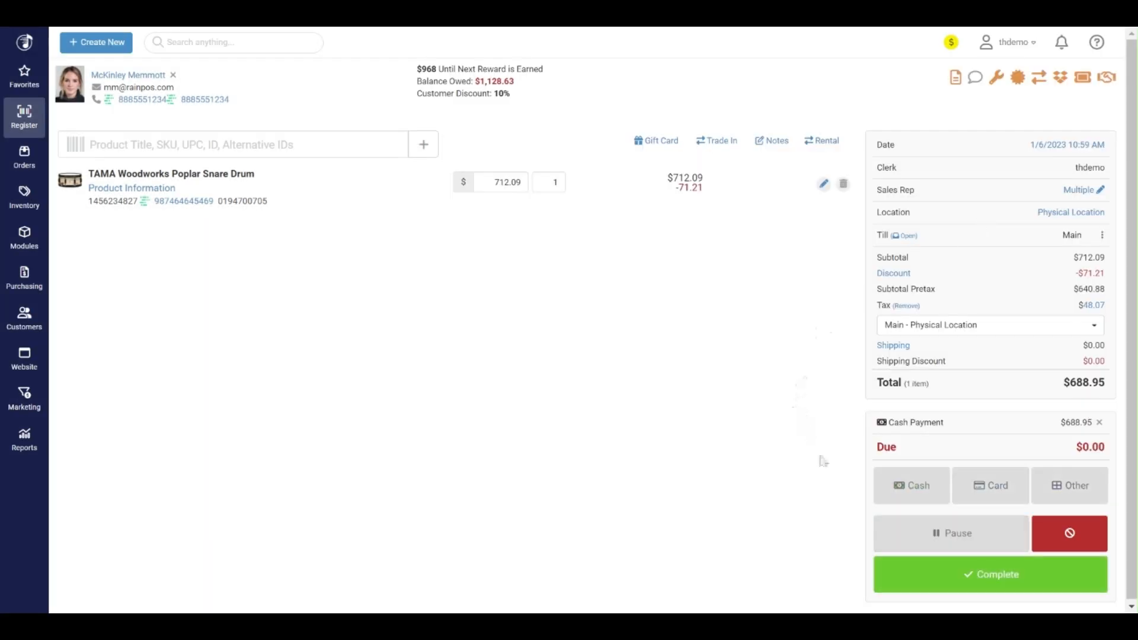
left_click(967, 578)
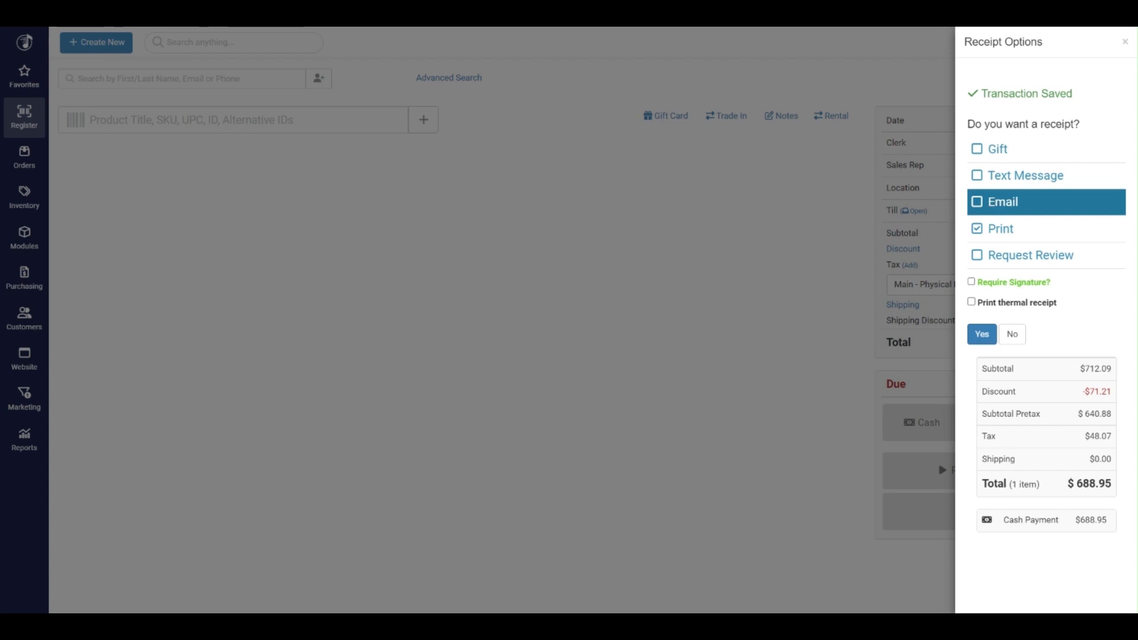
Step: Try the gift and email receipt options, leave all receipt types including print cleared, and dismiss the receipt options
left_click(1001, 155)
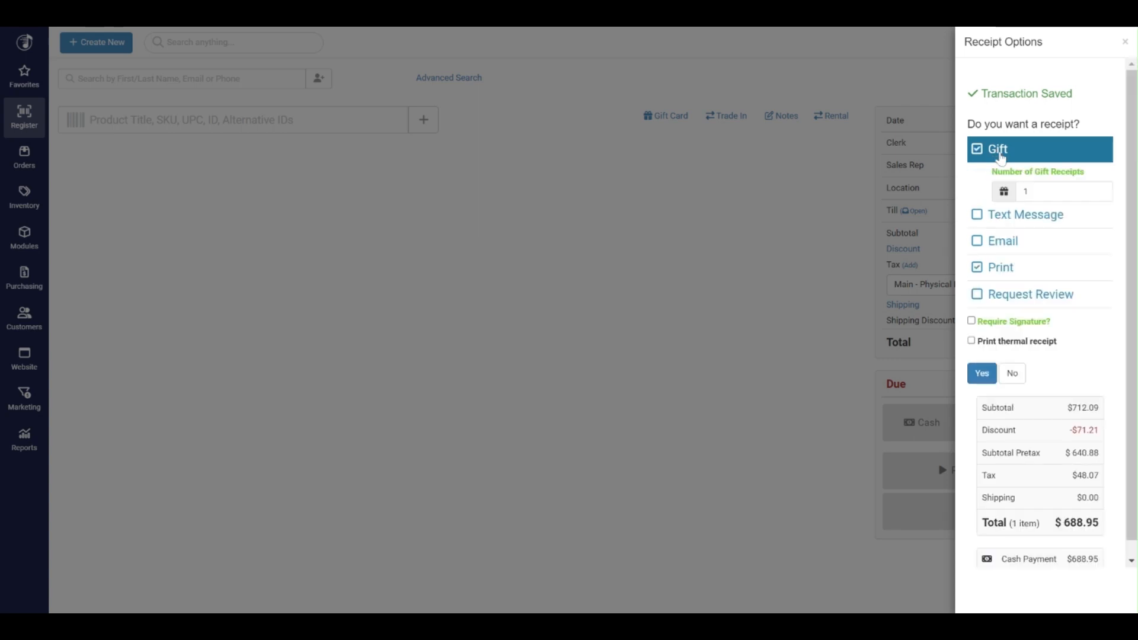
left_click(980, 243)
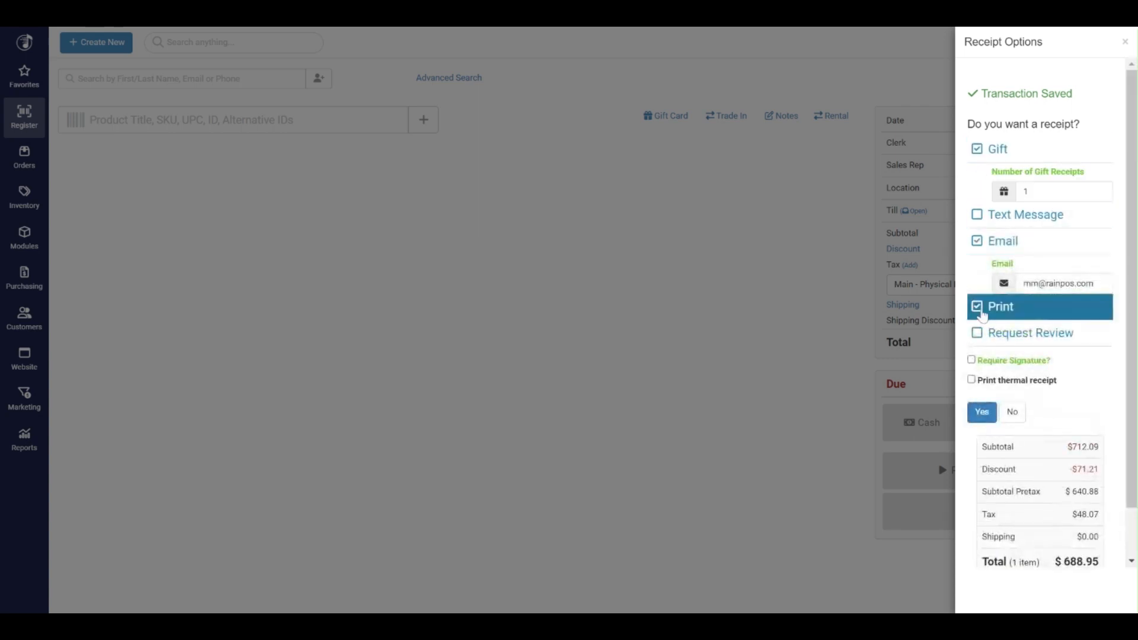
left_click(980, 316)
left_click(978, 241)
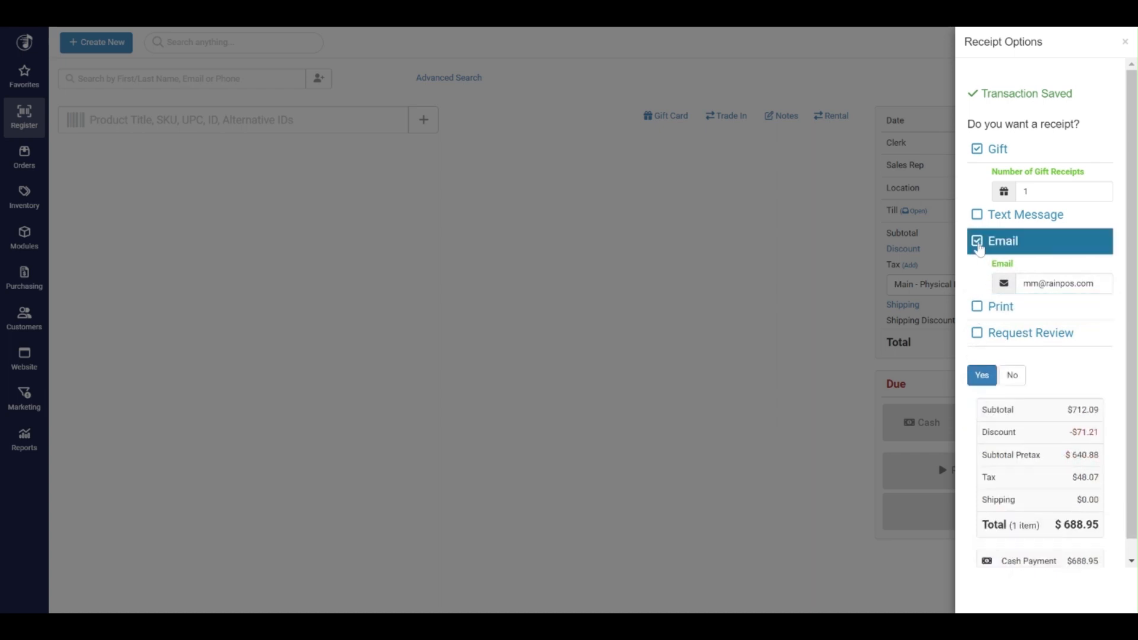
left_click(977, 152)
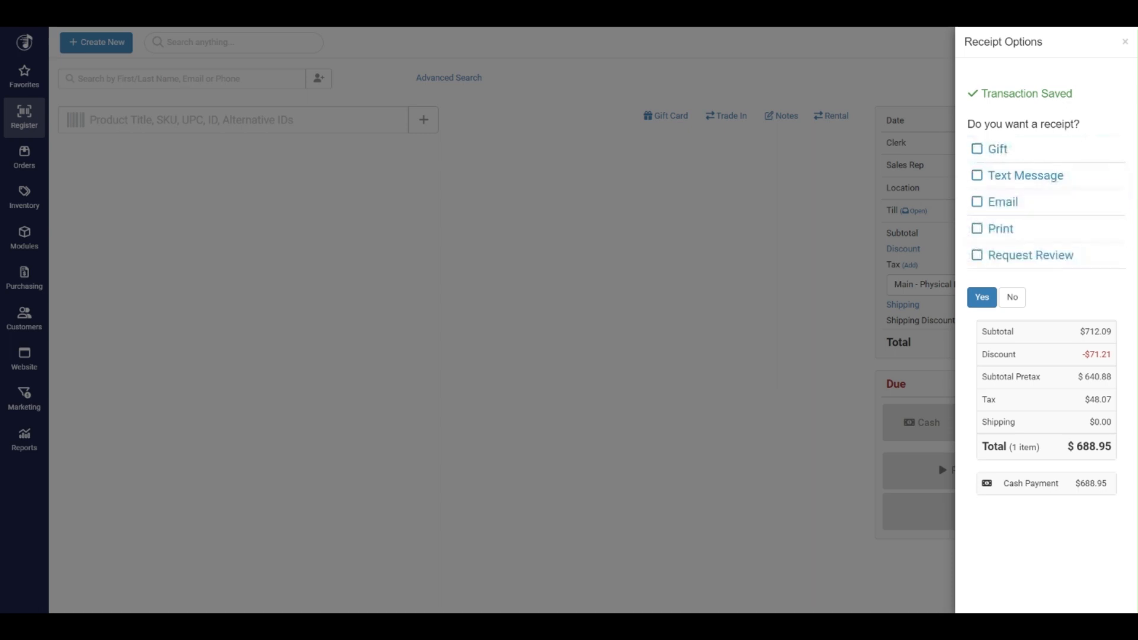
left_click(1125, 43)
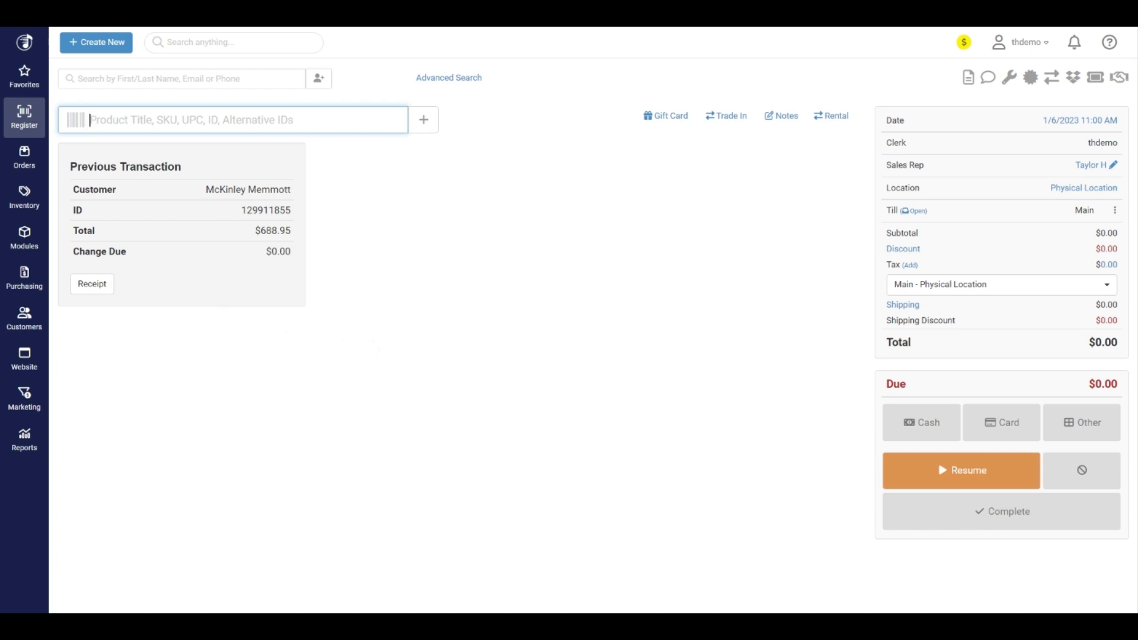
Step: Reprint the previous transaction's receipt with only the Print option selected
left_click(110, 291)
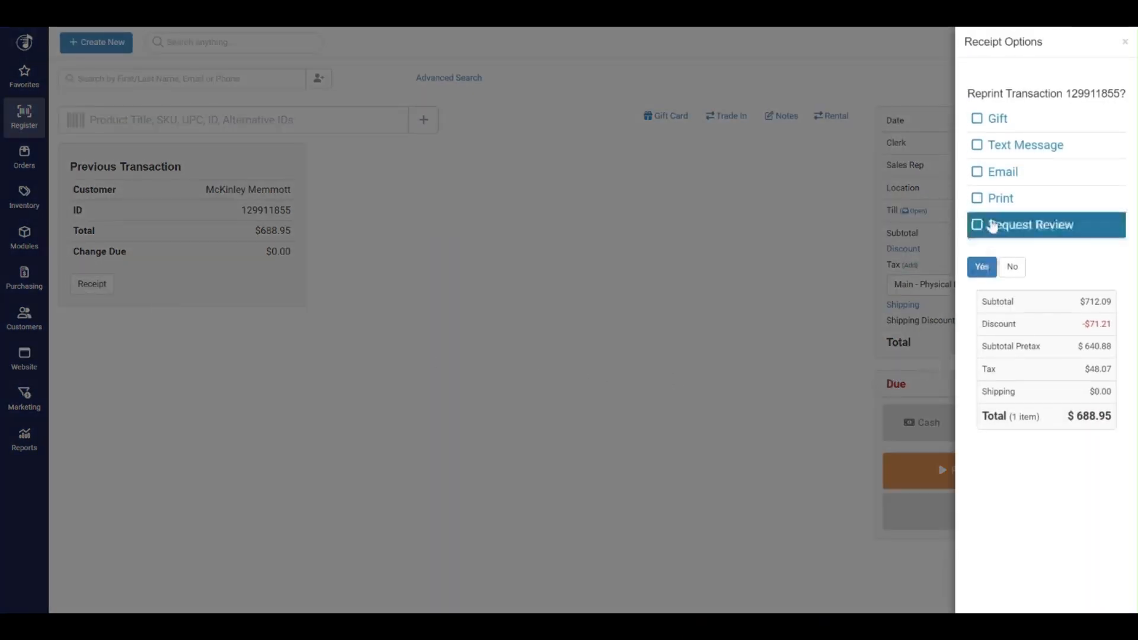
left_click(990, 198)
left_click(982, 303)
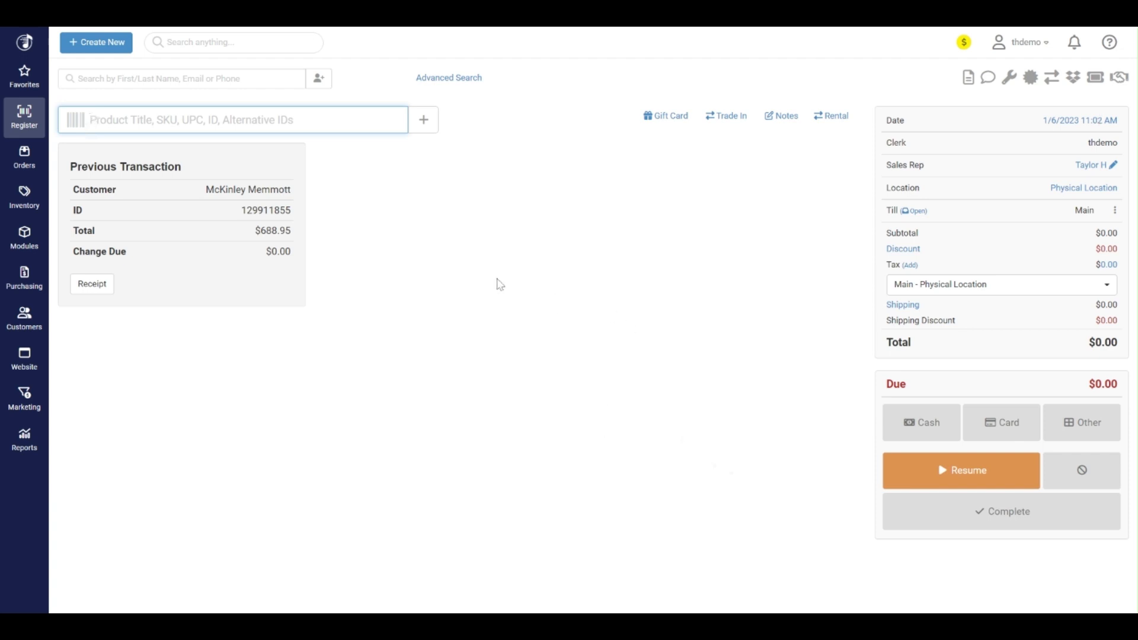
Step: Find the same customer by name and attach them to a new transaction
left_click(192, 80)
type("mck")
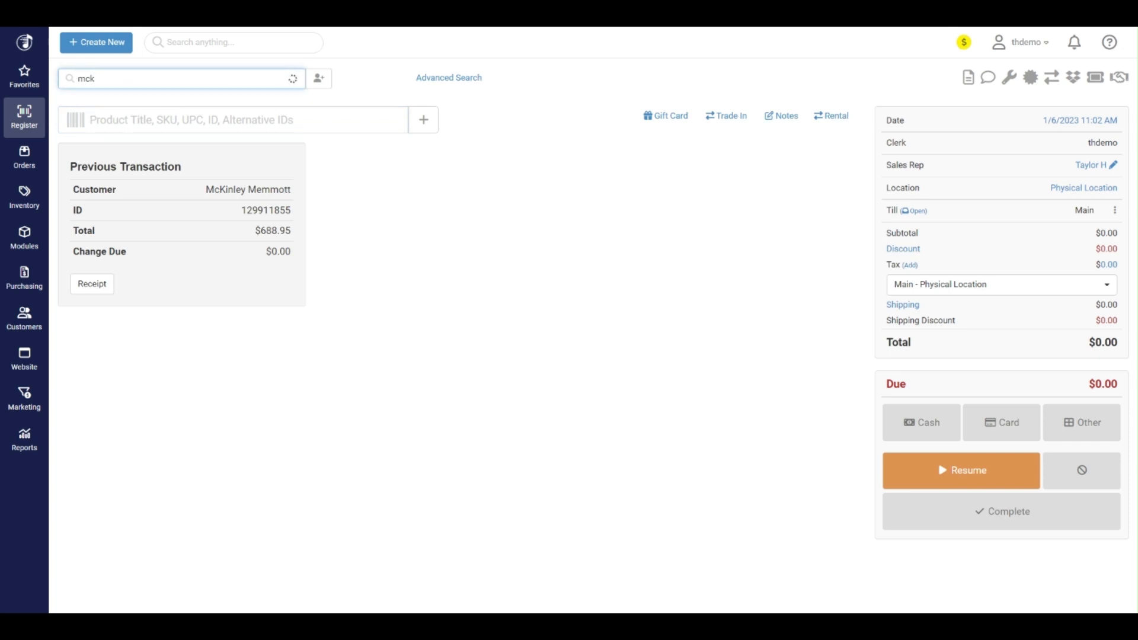
left_click(183, 108)
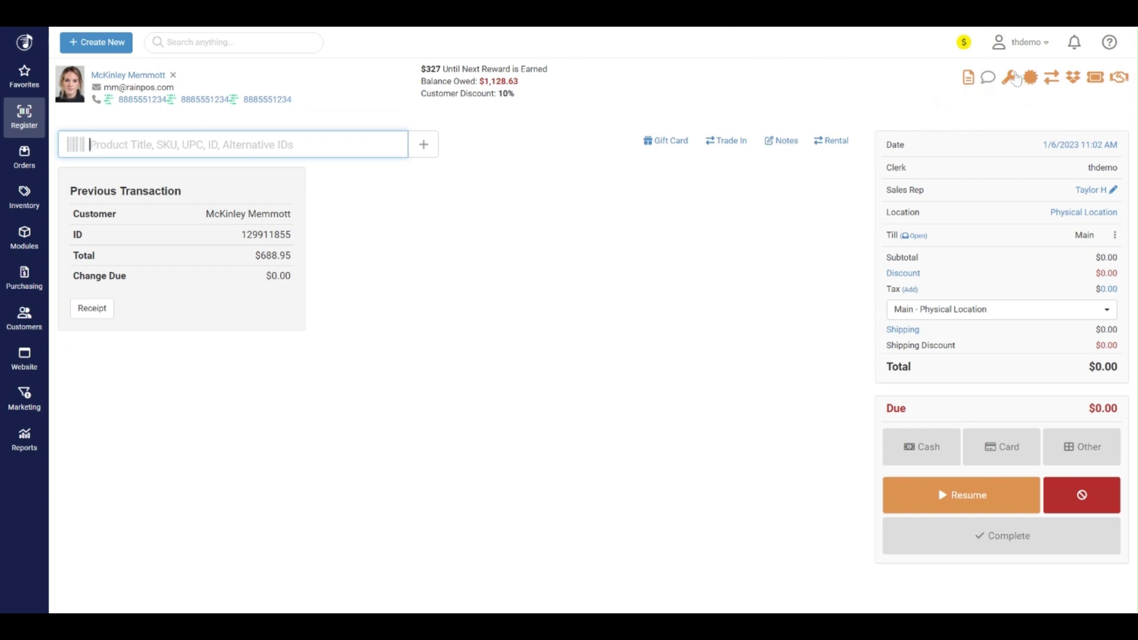
Step: Return the TAMA Woodworks Poplar Snare Drum from the customer's most recent Jan 6, 2023 transaction of $688.95
left_click(969, 81)
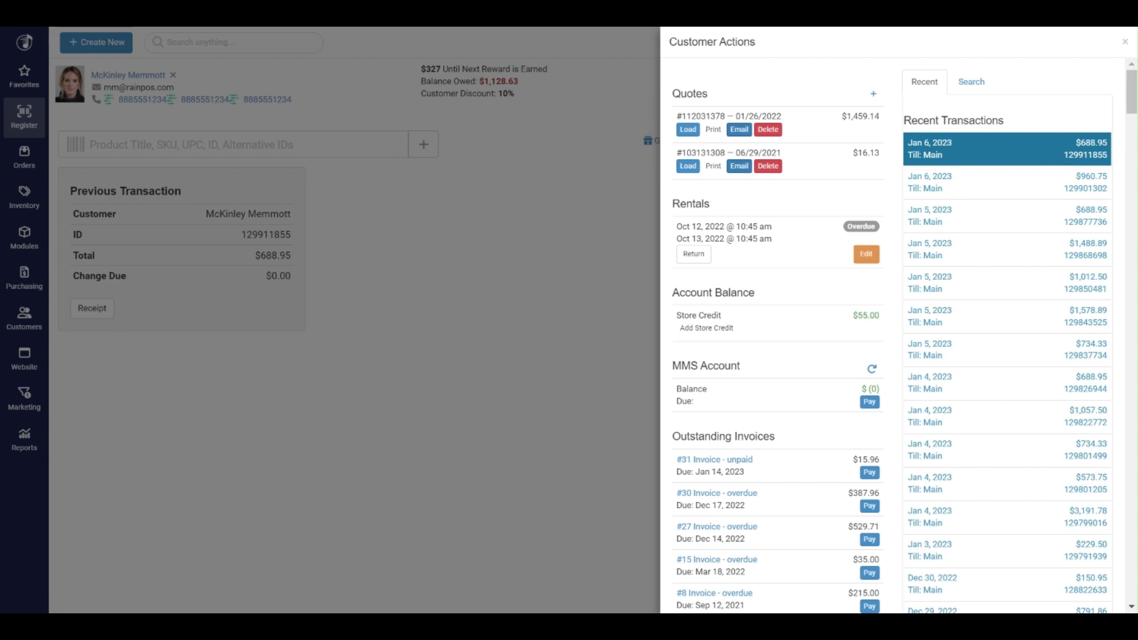
left_click(1088, 156)
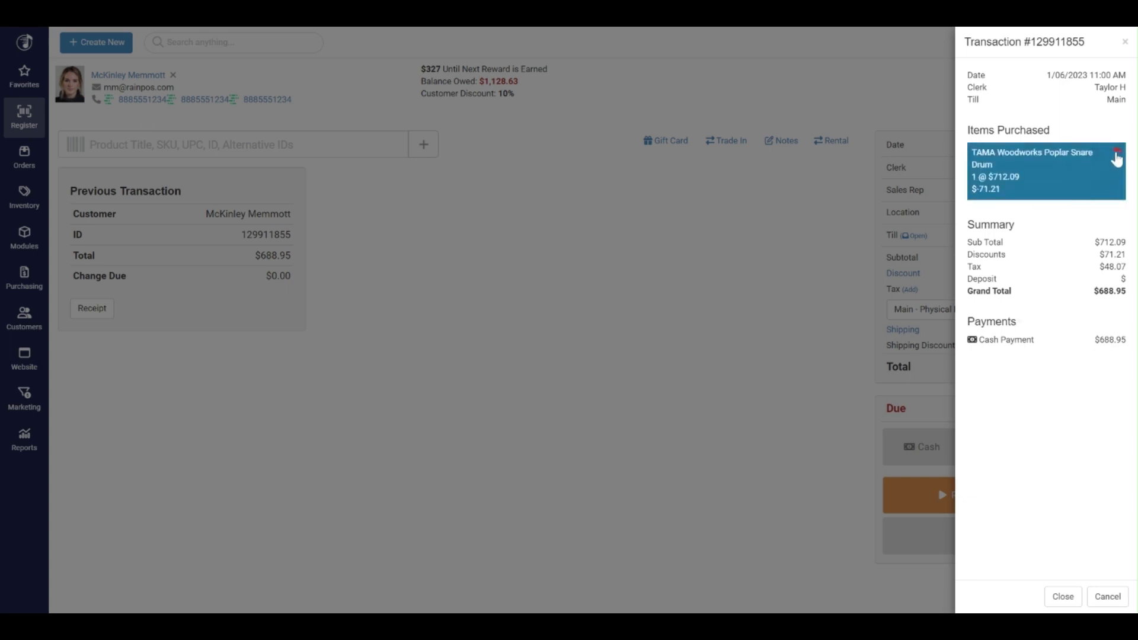
left_click(1117, 153)
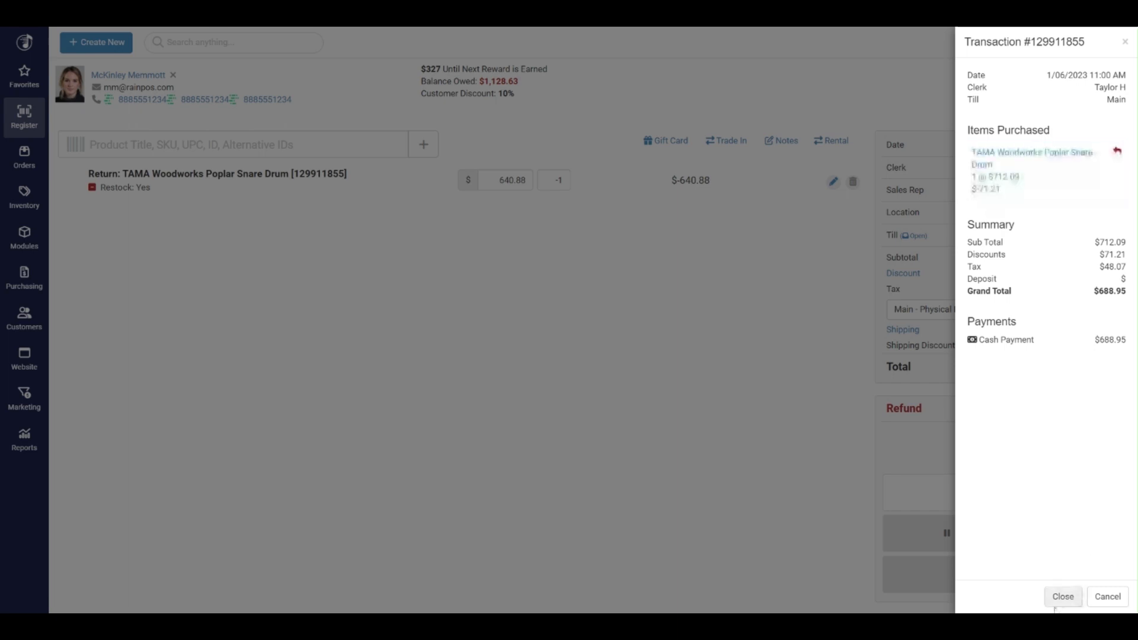
left_click(1062, 596)
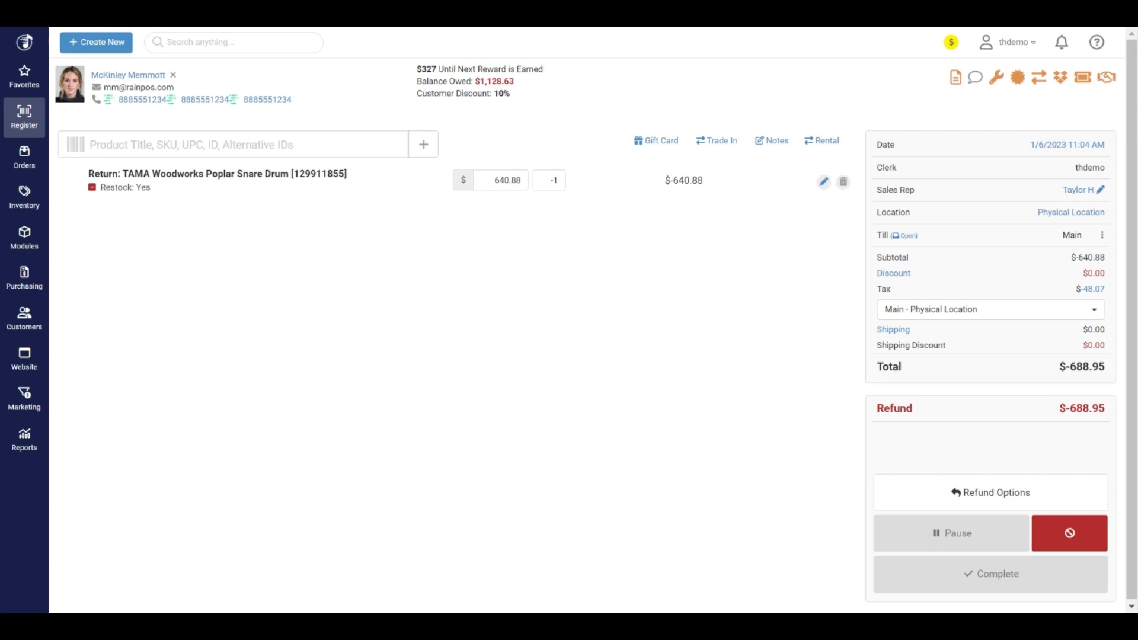
Step: Allocate the full $688.95 refund to cash in the refund options
left_click(993, 483)
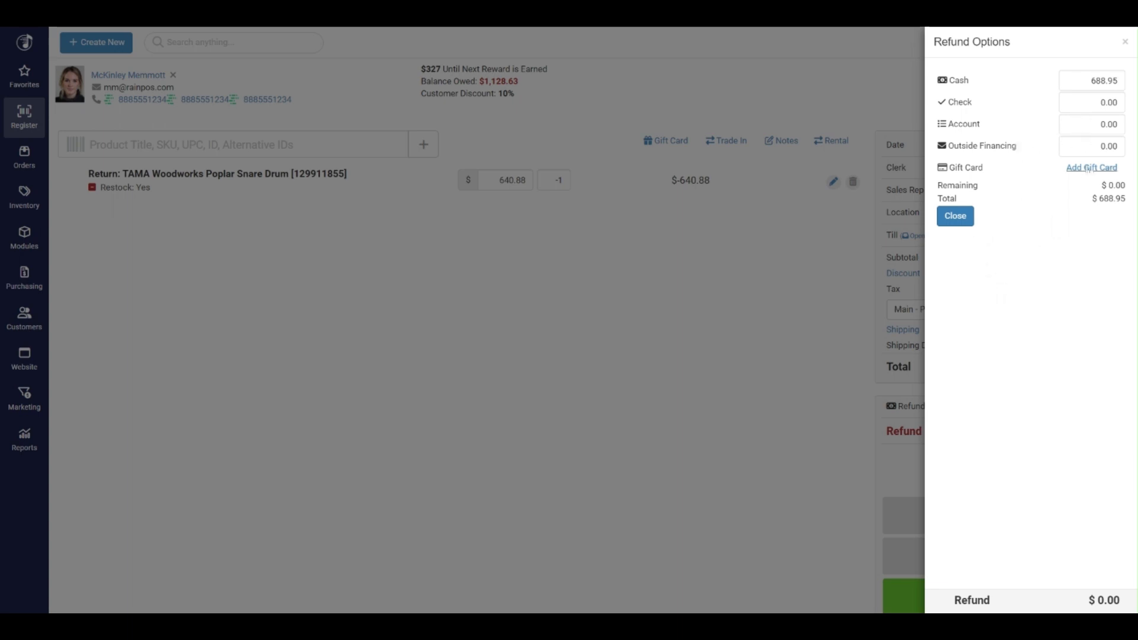
left_click(1074, 88)
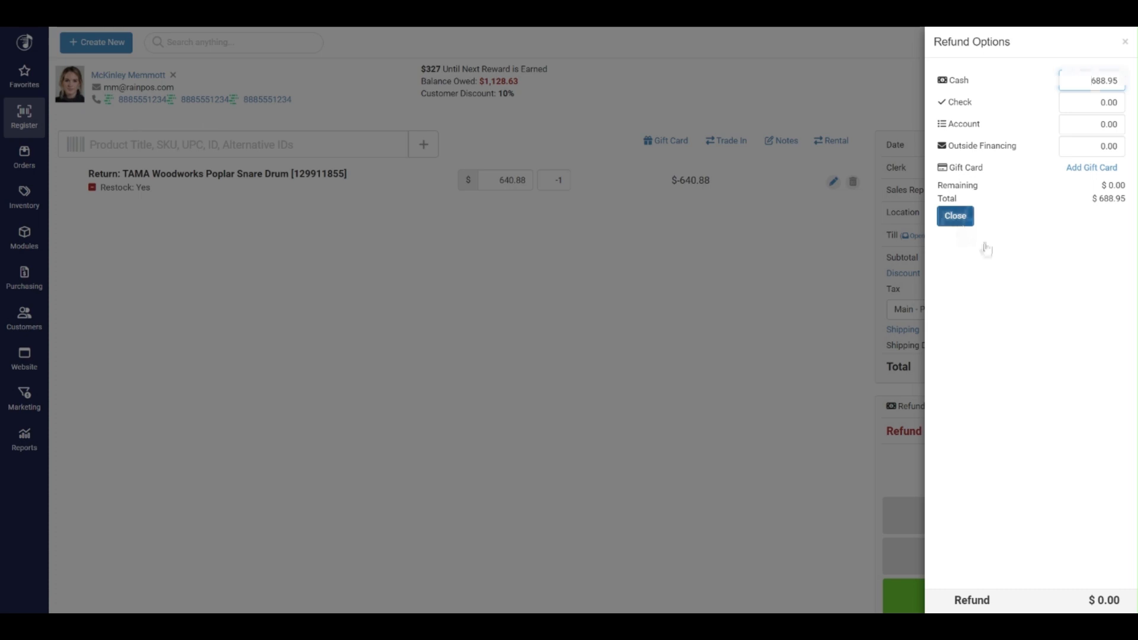
left_click(961, 225)
Step: Find "snare" in the product search and add the Sound Percussion Labs 468 Series Snare Drum to the return as an exchange item
scroll(813, 482, "down", 1)
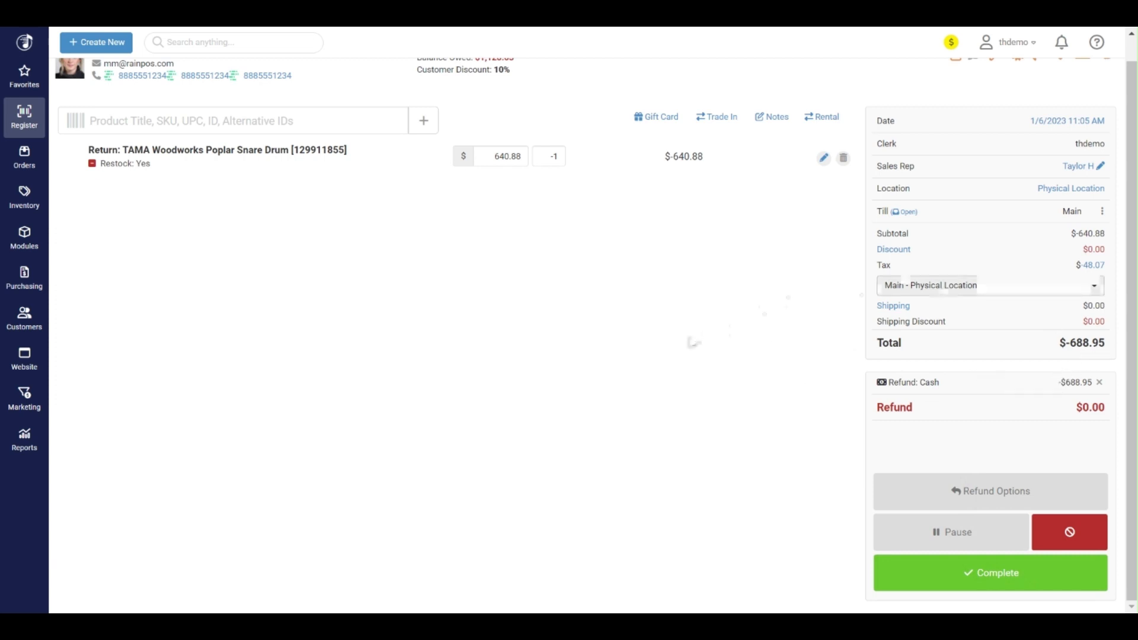
left_click(148, 121)
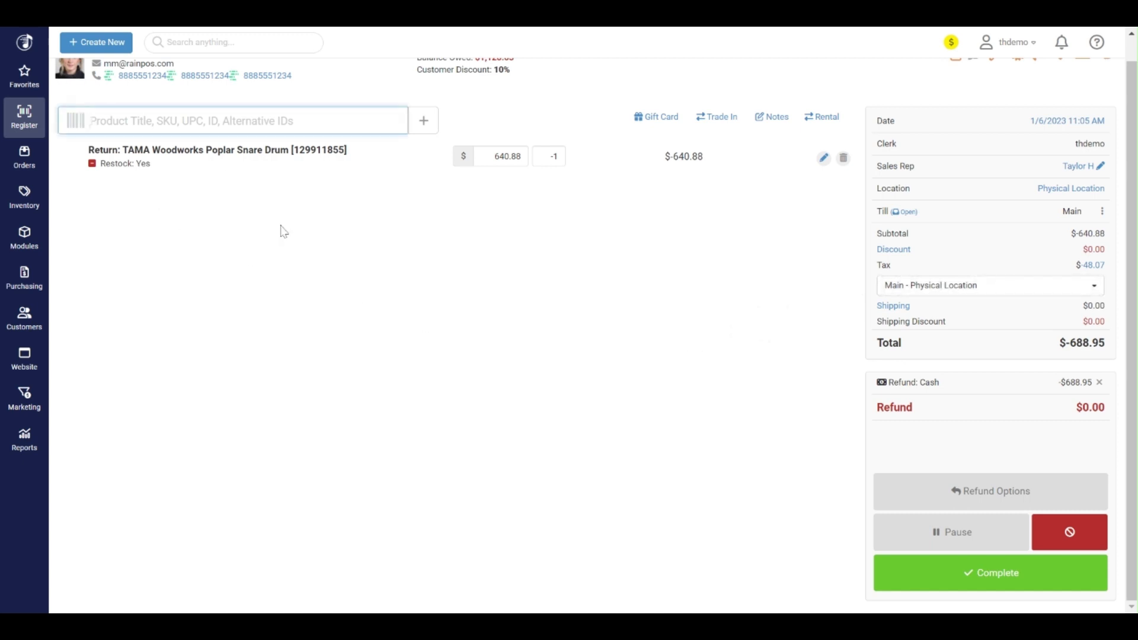
type("snare")
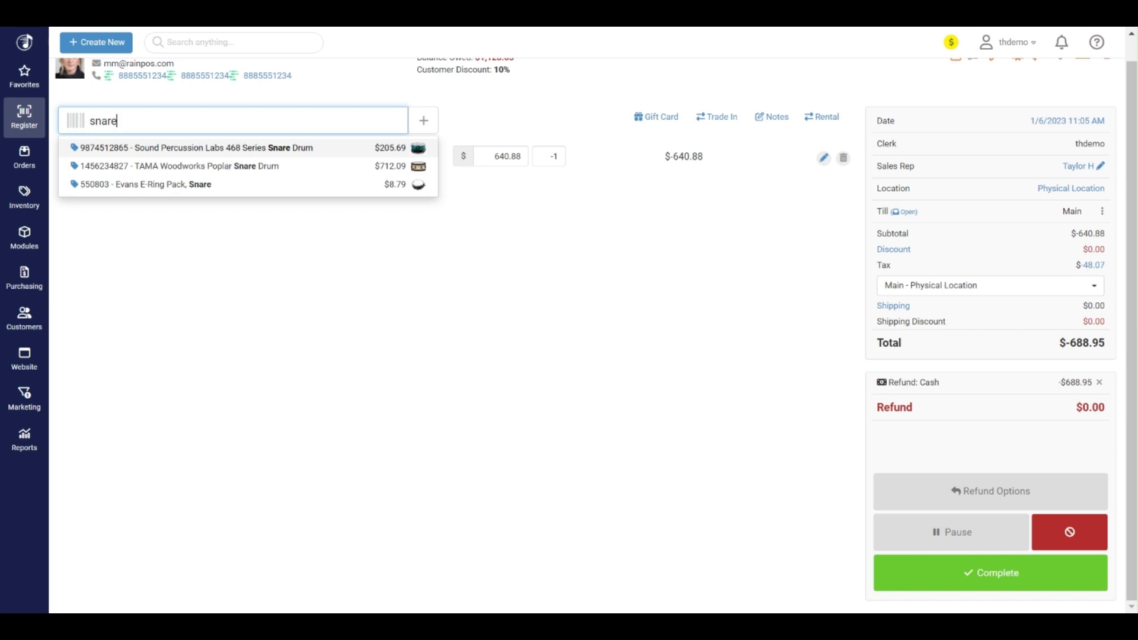
left_click(231, 152)
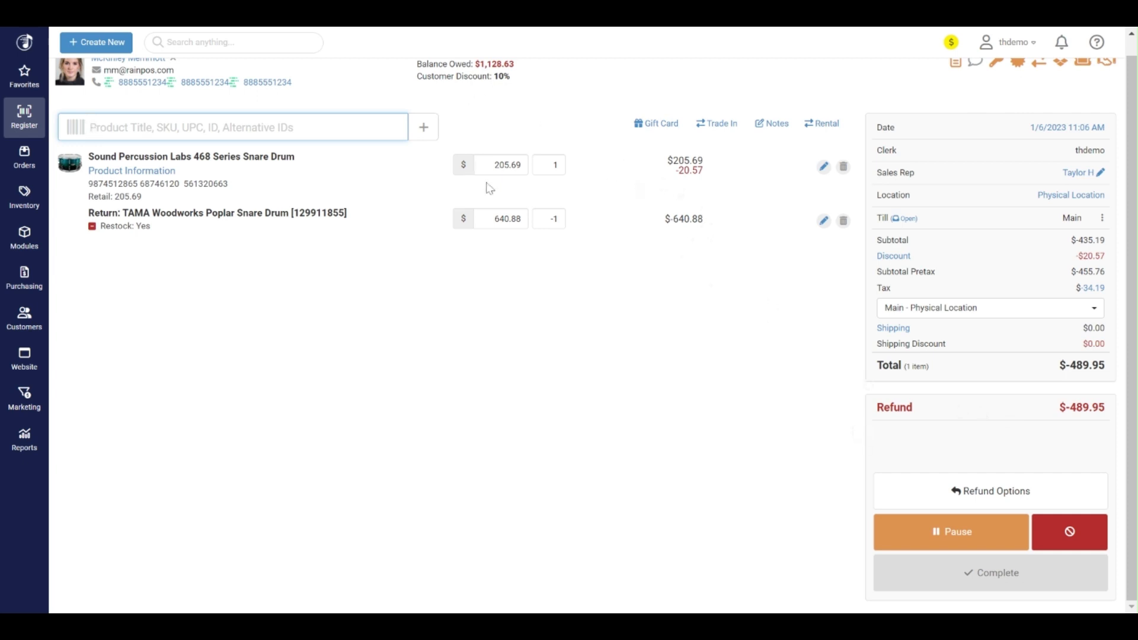
Step: Refund the $489.95 difference entirely in cash and complete the exchange, dismissing the receipt options without issuing a receipt
left_click(956, 492)
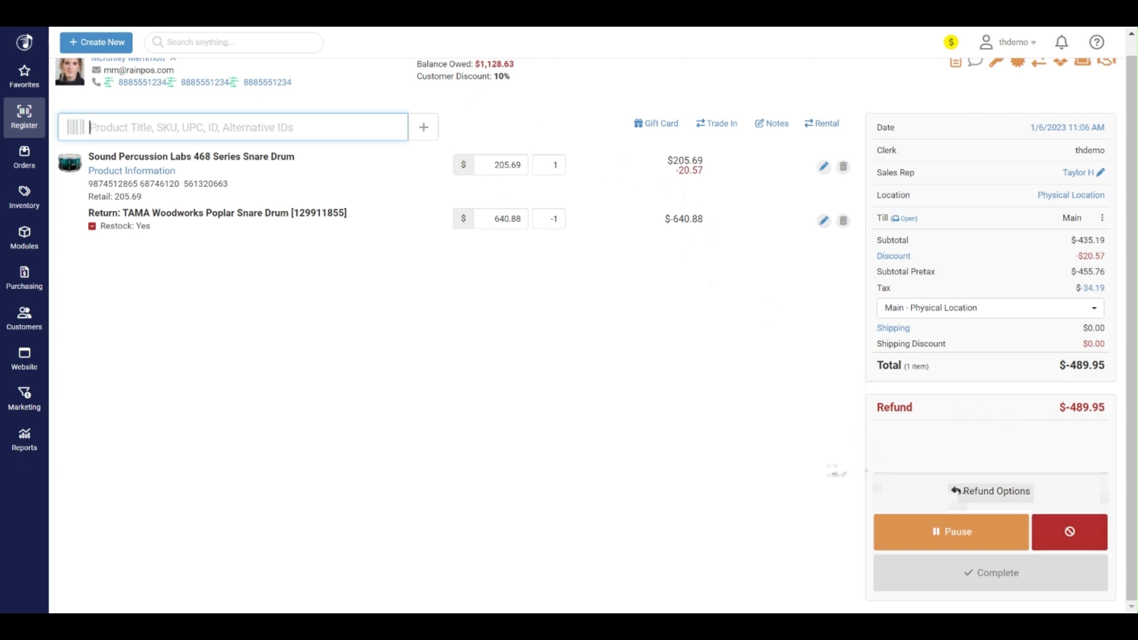
left_click(940, 496)
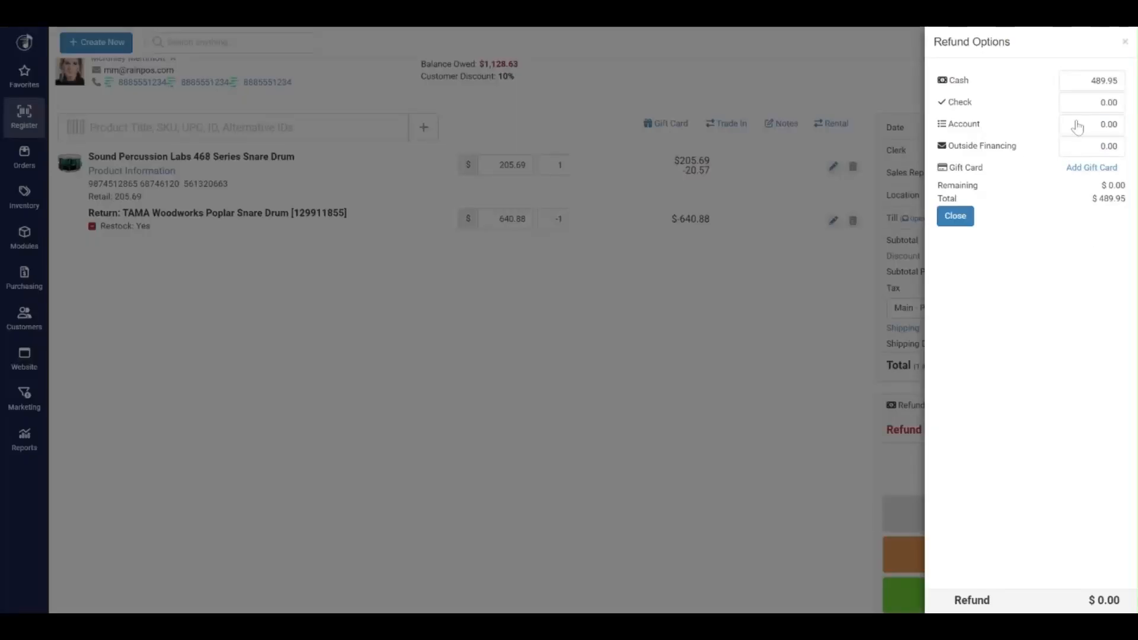
left_click(955, 218)
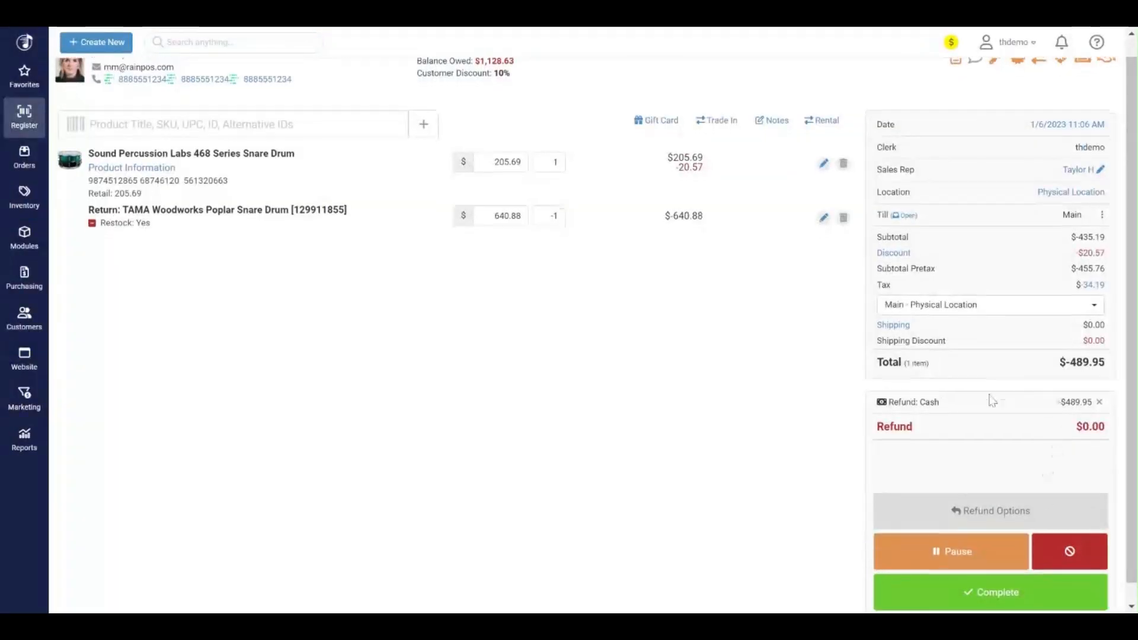
scroll(984, 486, "down", 1)
left_click(976, 572)
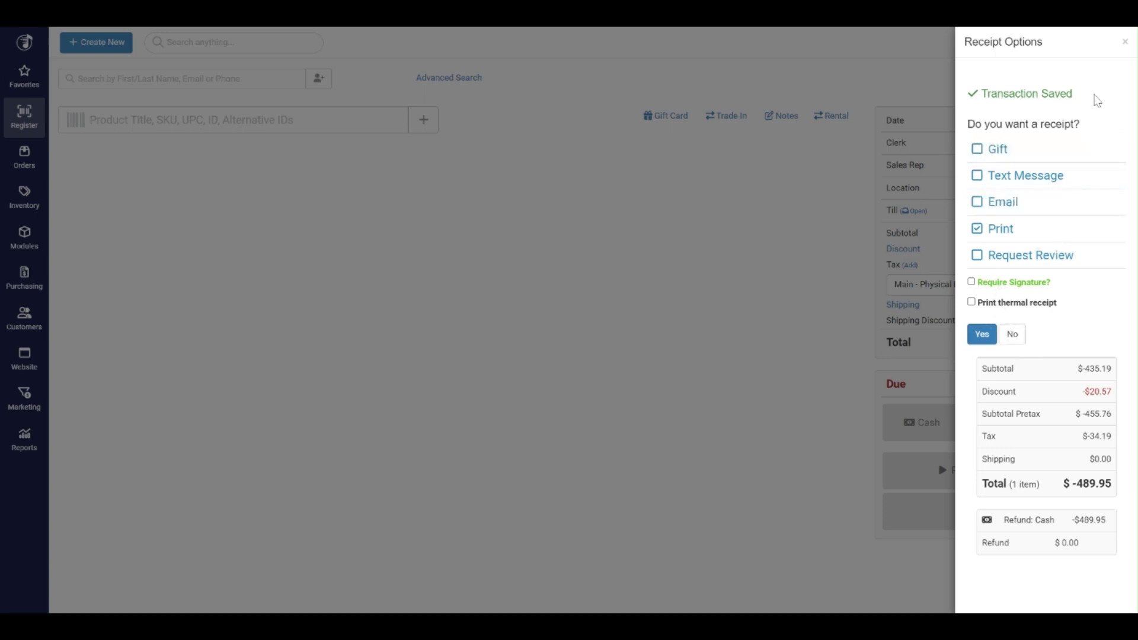
left_click(1124, 44)
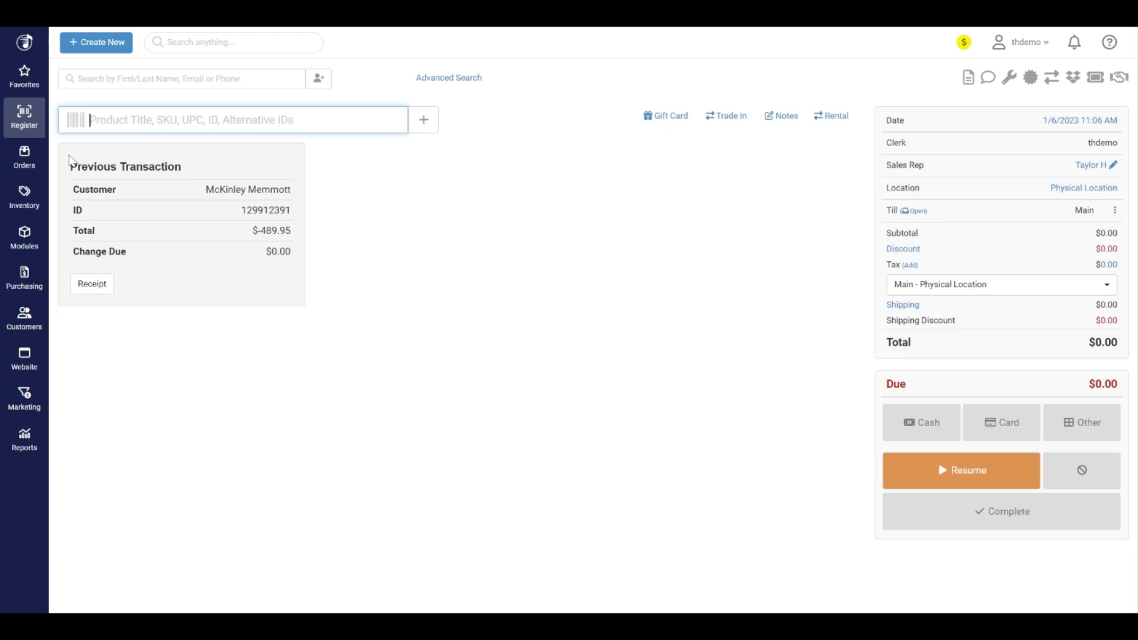
Step: Find the same customer's record in the customer list, review the sales history for the new transactions, and close the record without saving
left_click(24, 317)
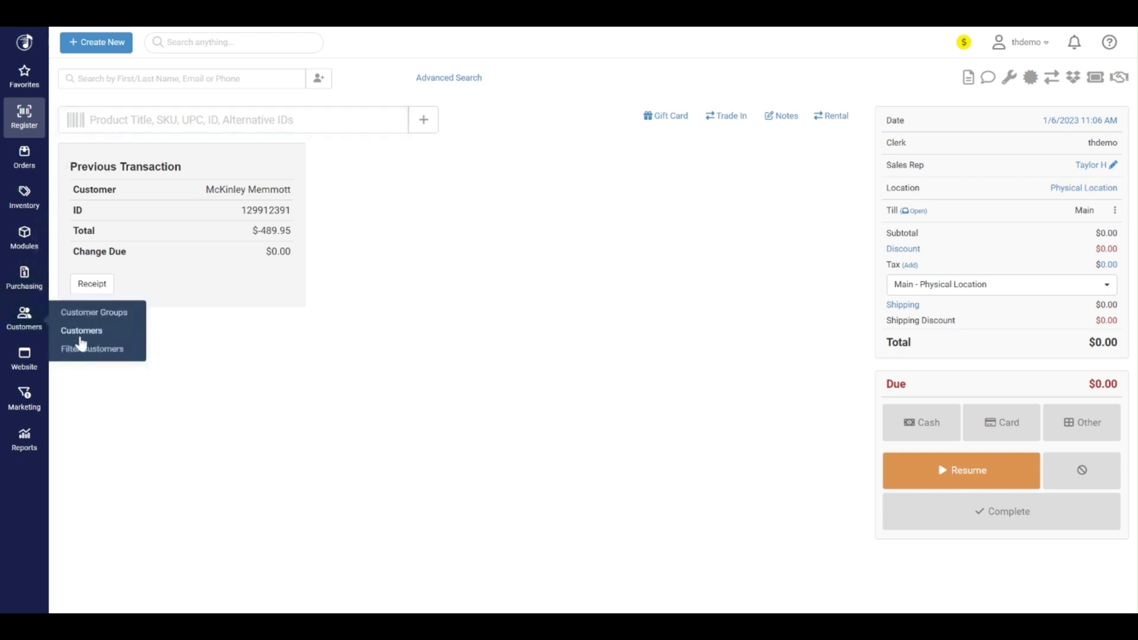
left_click(82, 336)
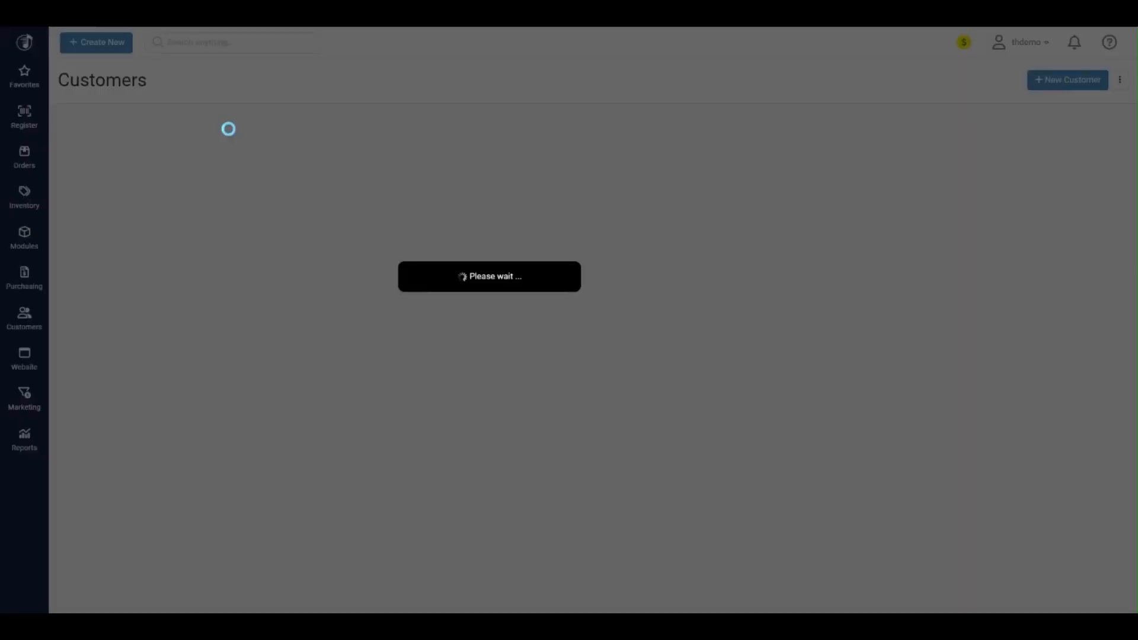
type("mck")
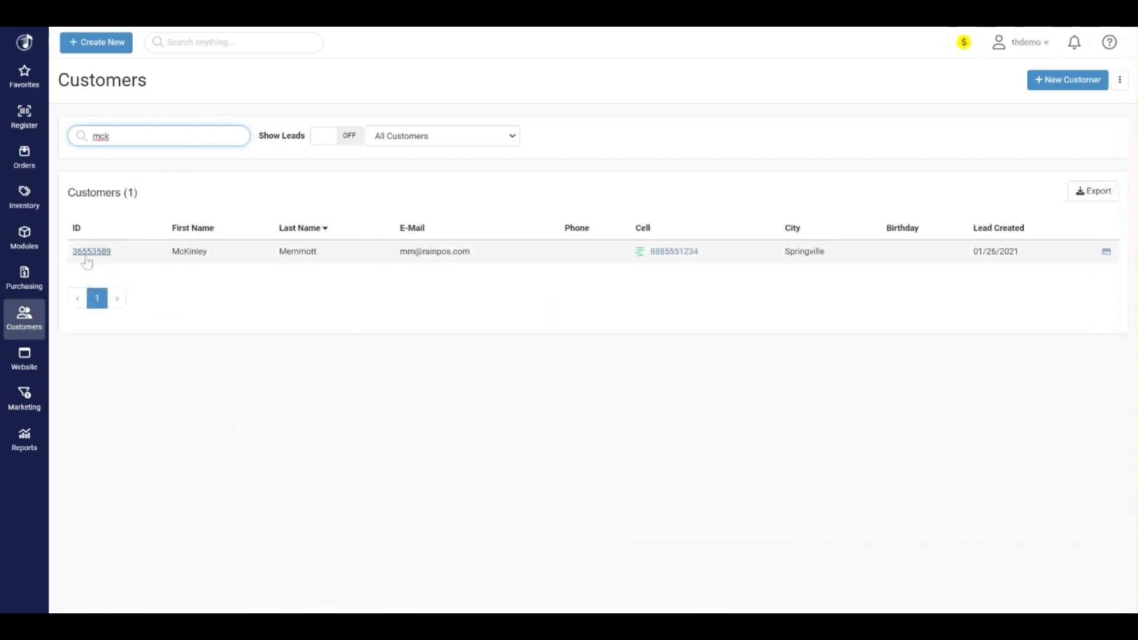
left_click(90, 251)
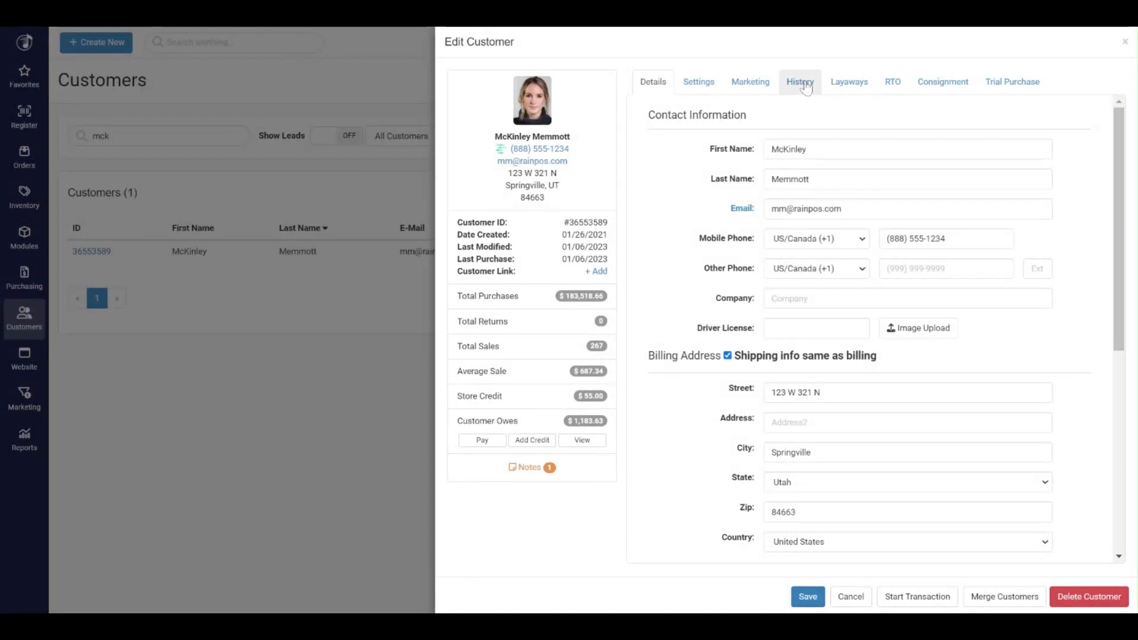
left_click(806, 87)
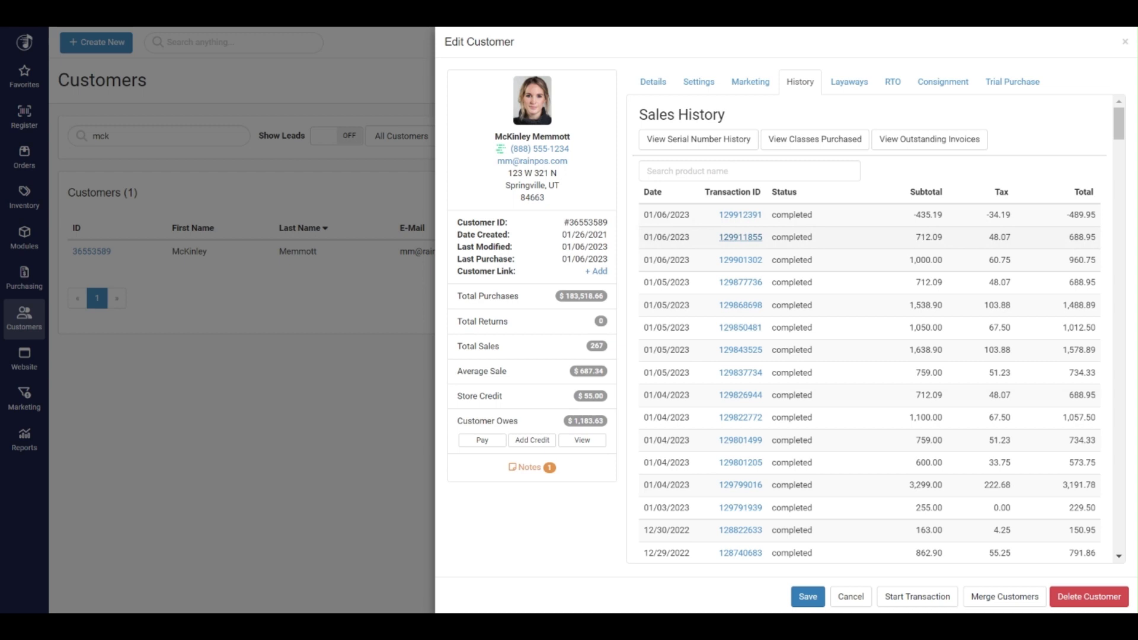
left_click(850, 597)
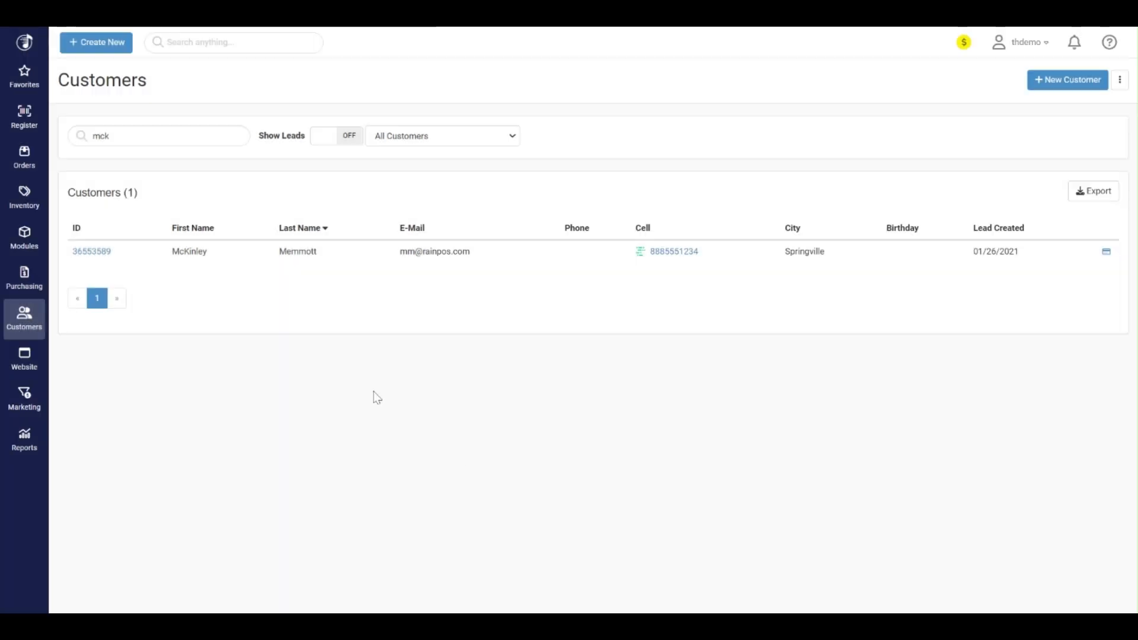